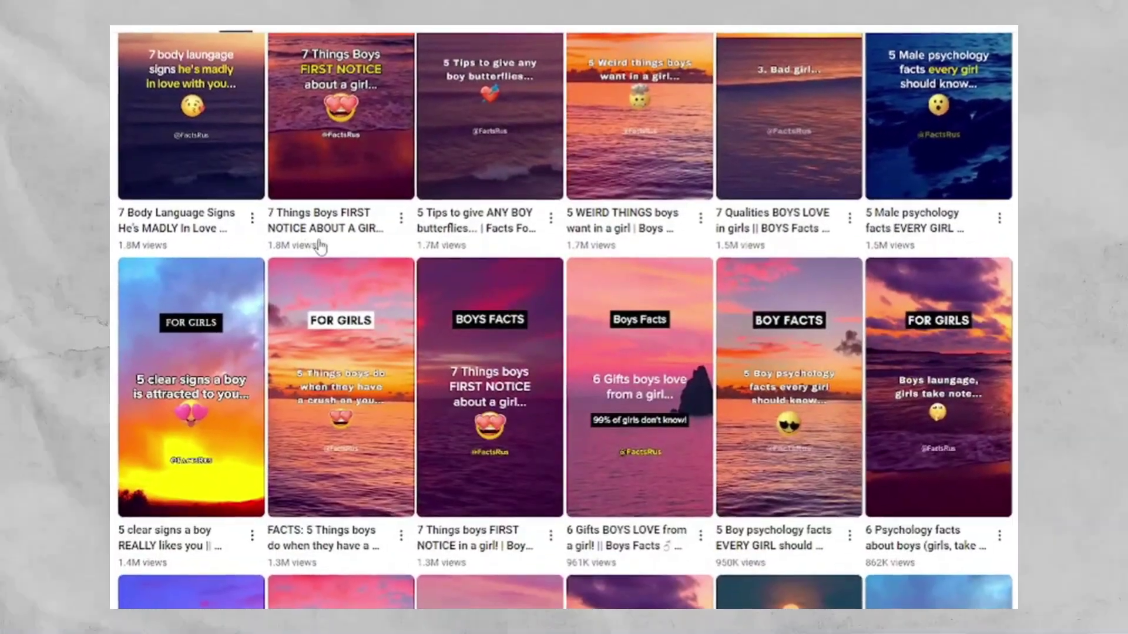
scroll(321, 247, down, 3)
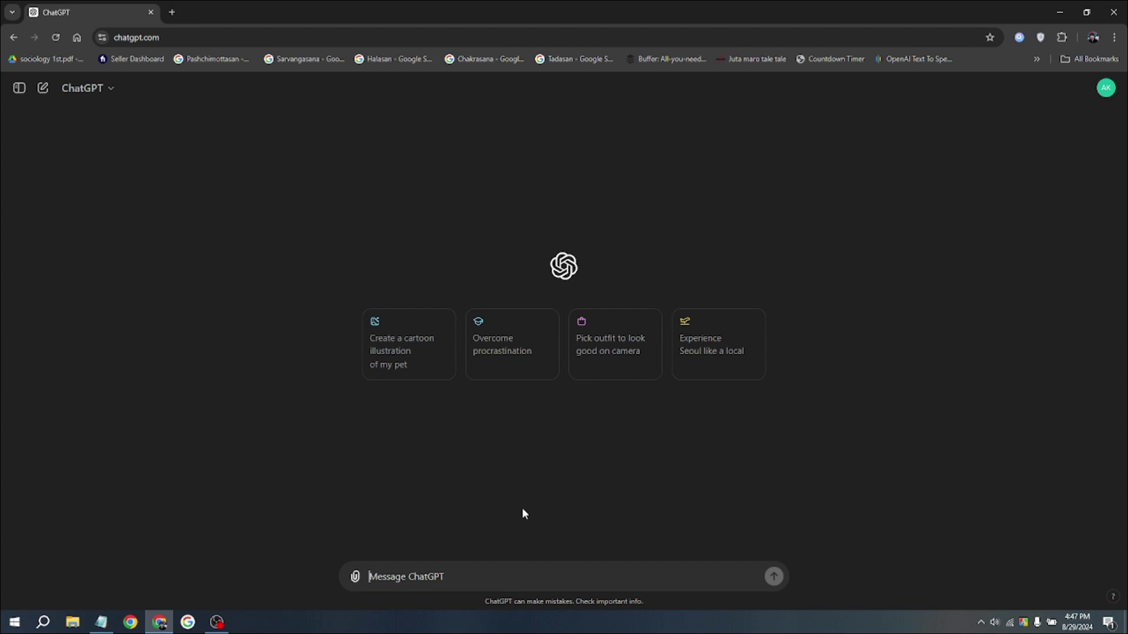
Ask ChatGPT for 50 facts in a table with topic, first part and second part columns.
text(f 50 facts, presented in the same )
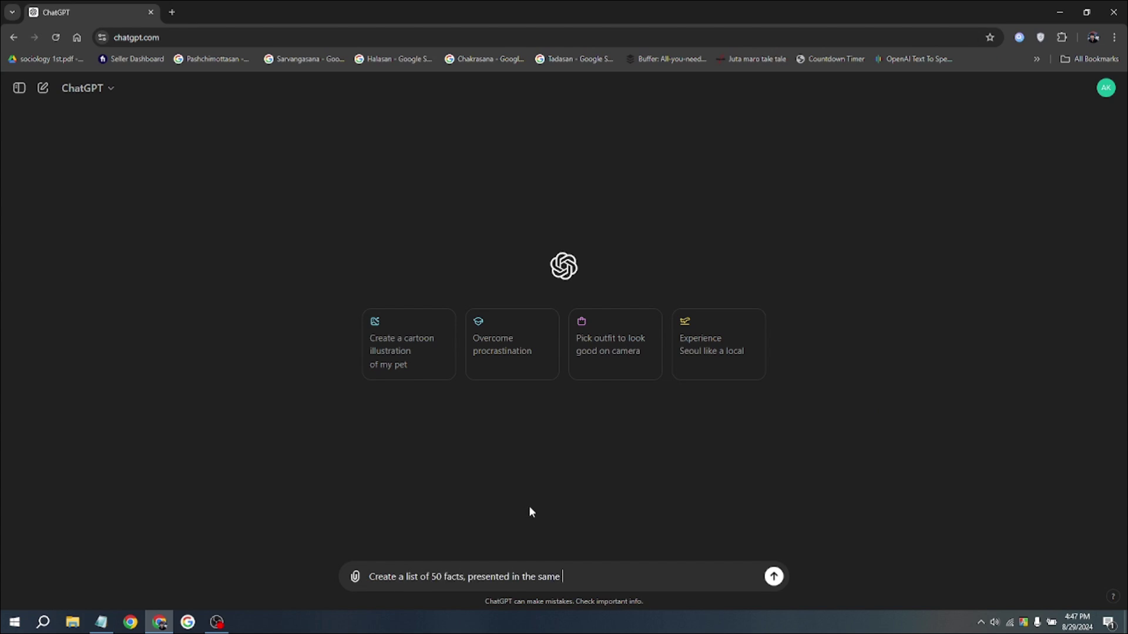
text(style as the example below. Format them in a)
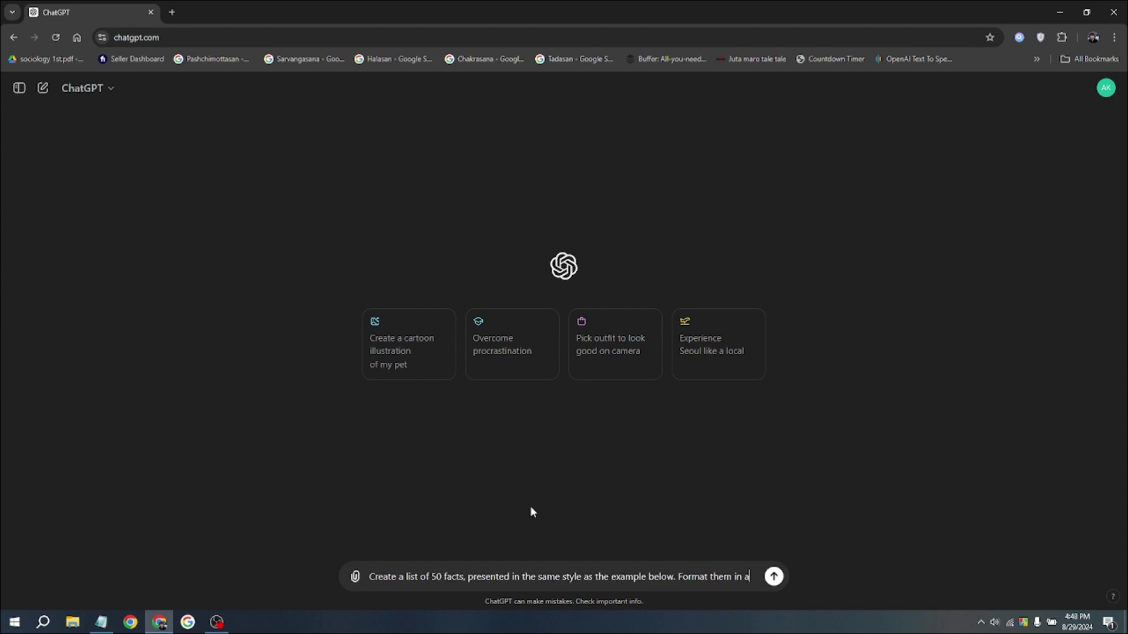
text( table with three columns : one for topic, one for the first part of th)
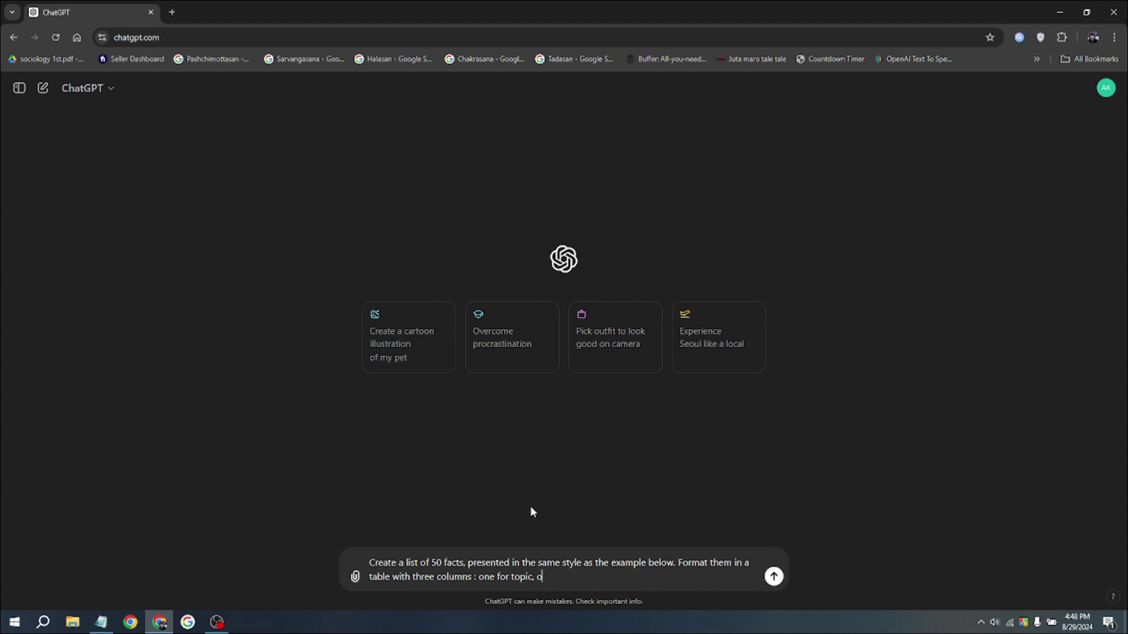
text(e fact, )
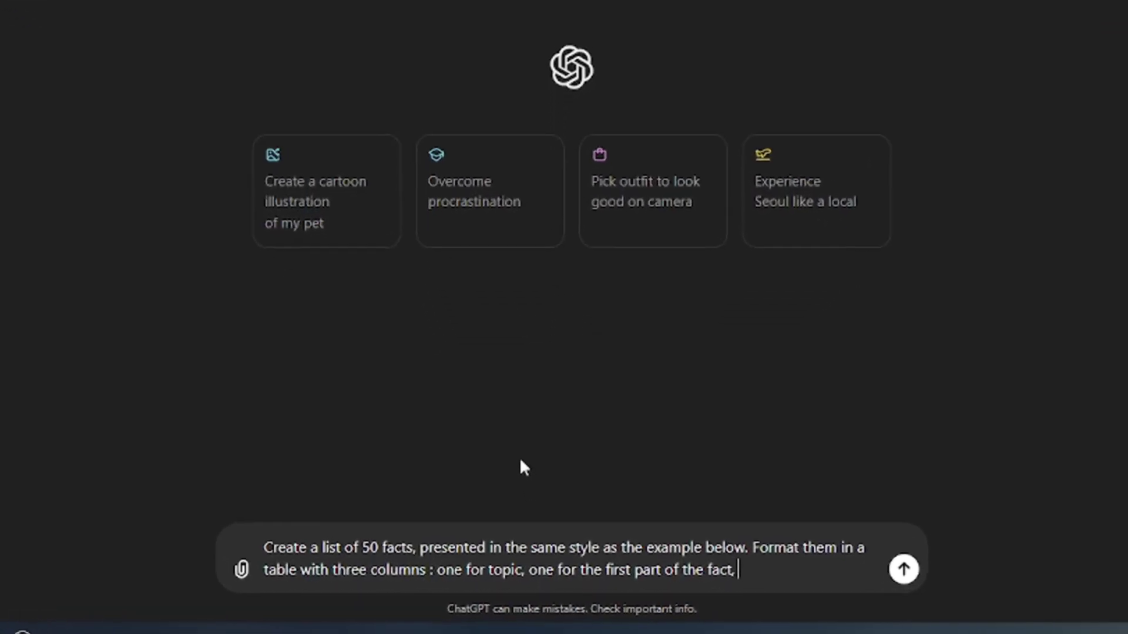
text(and one for the second part. )
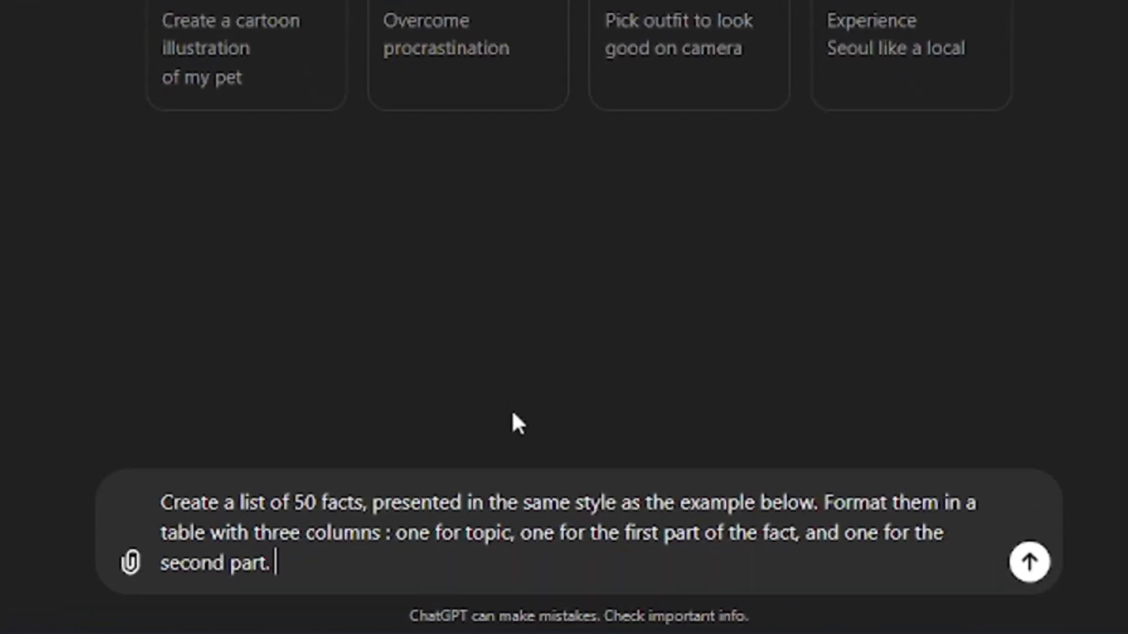
text(Each fact should be unique , covering areas like phychology, crushes,)
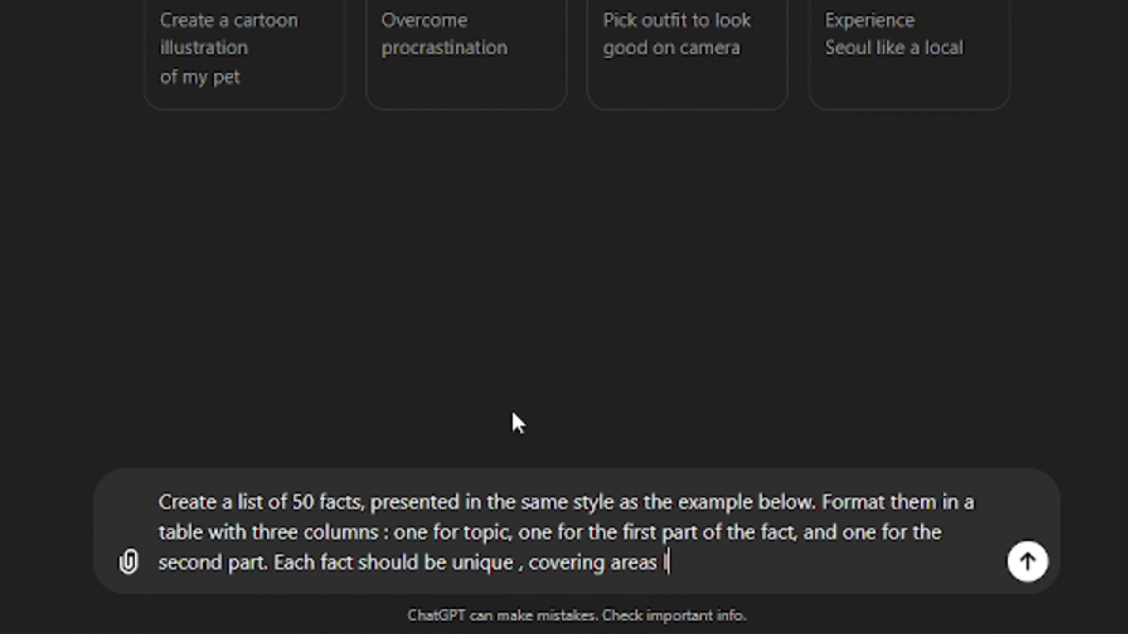
text( male traits, female traits, relationship)
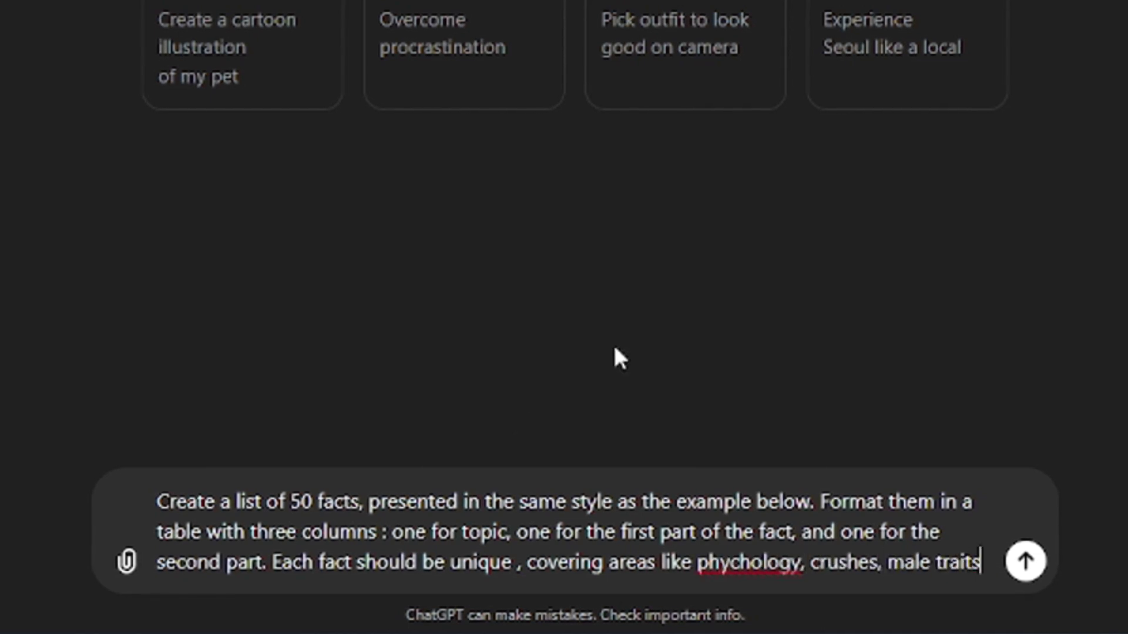
text(, Emotion, Trust, Love, Heartbreak and more. Make )
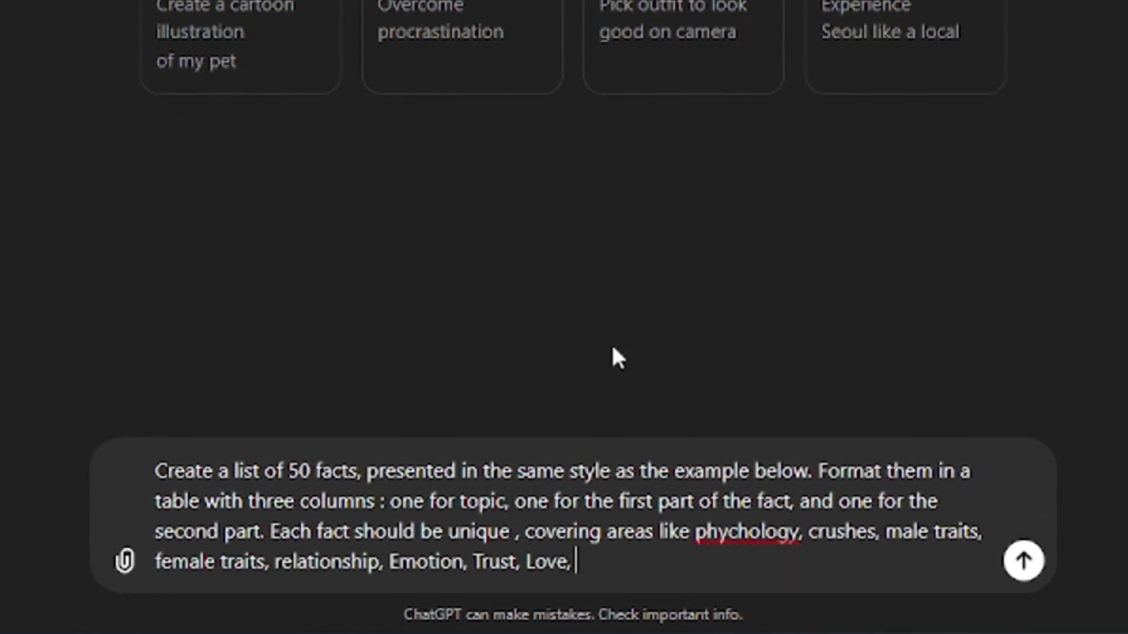
text(sure the facts are engaging bold and relatabl)
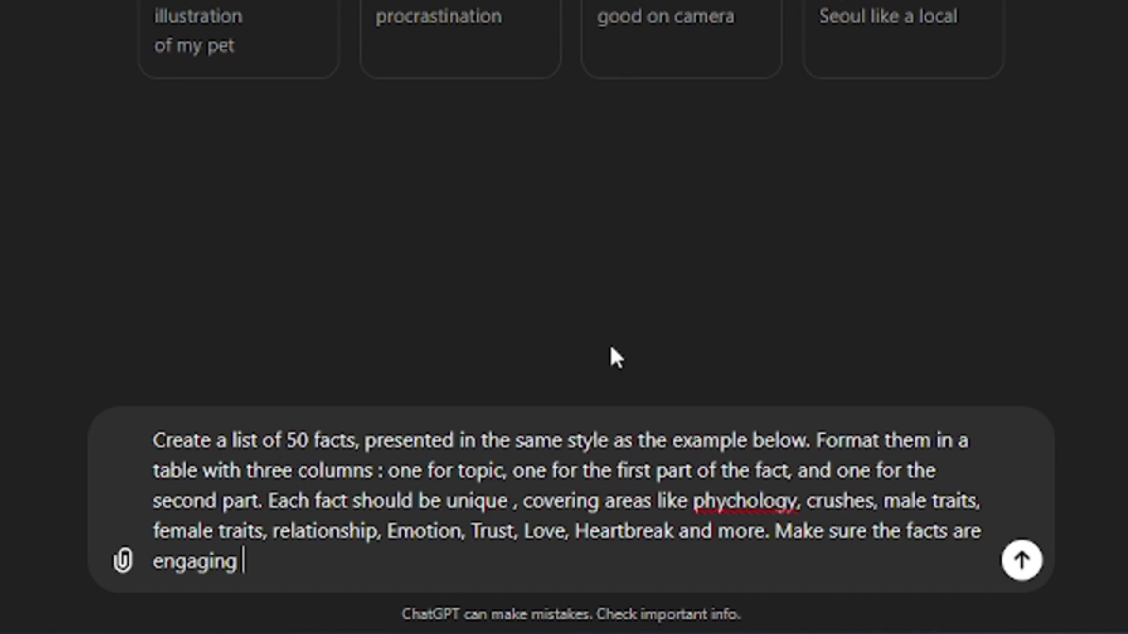
text(e to different situations, Aim )
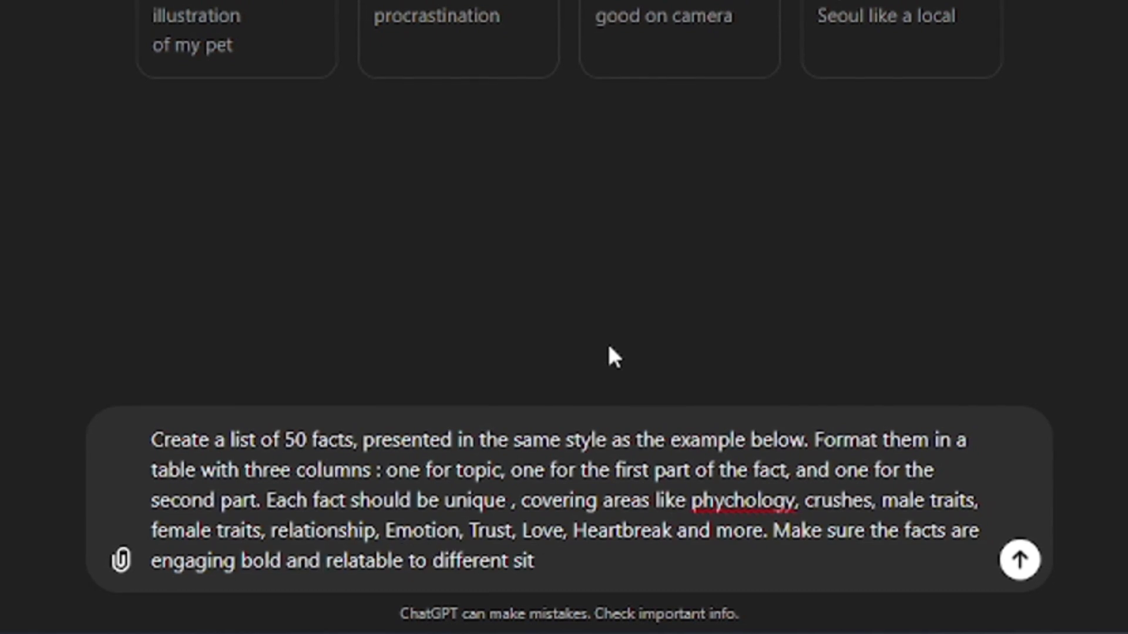
text(for a reading level, nno higher than )
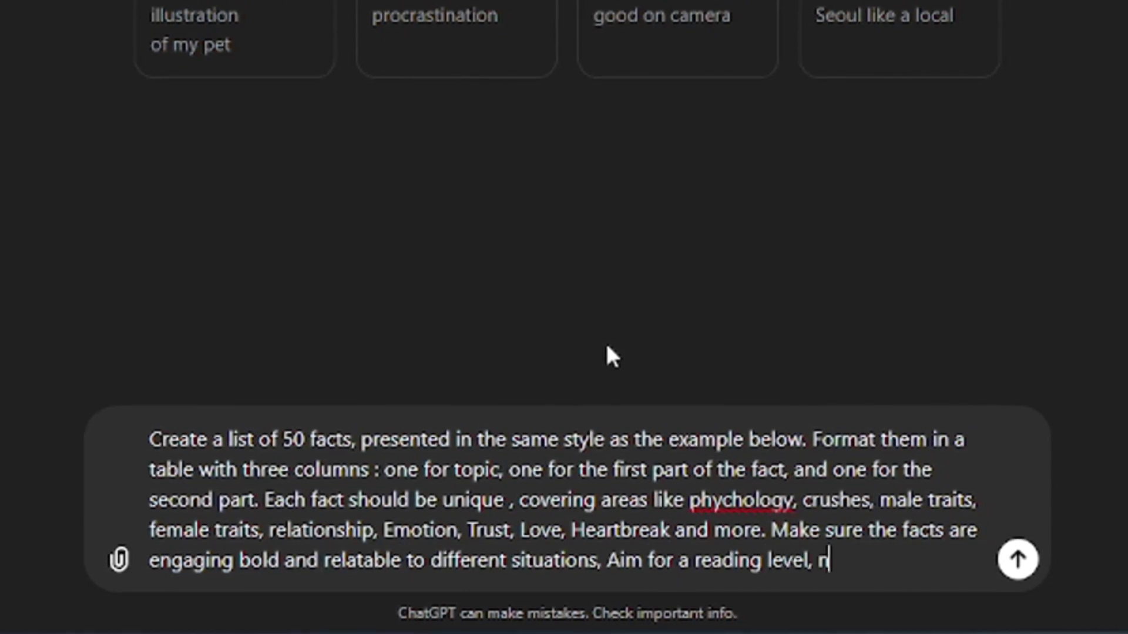
text(grade 7. Here are few exa)
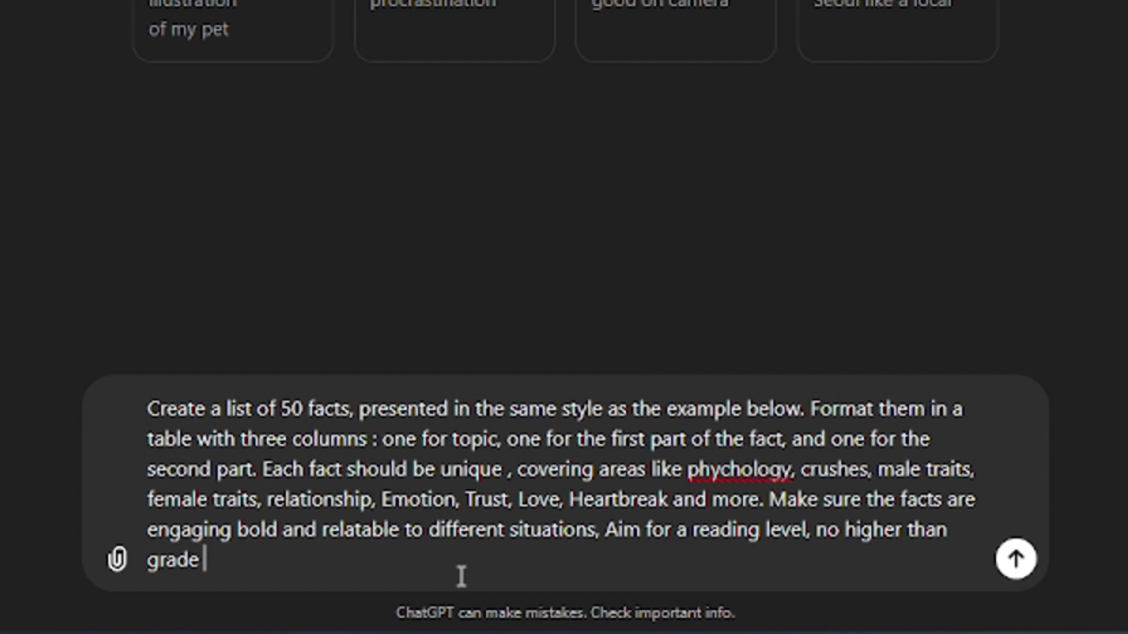
text(mple : Topic : Deep Fact.)
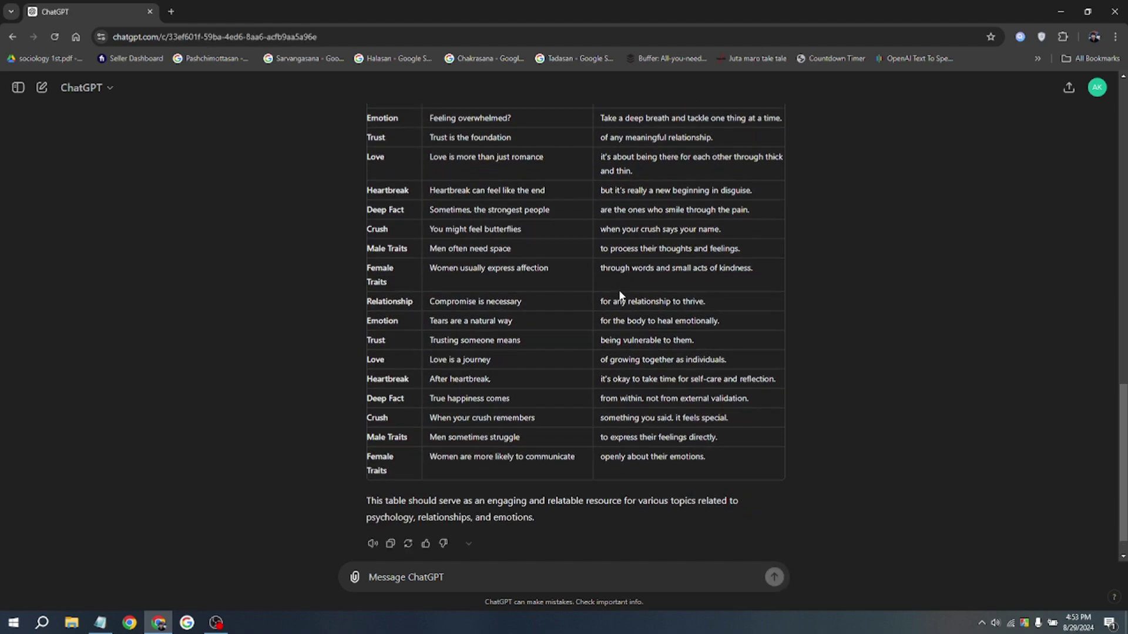
Ask ChatGPT for 20 more facts with the same specifications, without repeating previous ones.
scroll(619, 293, up, 10)
scroll(620, 294, down, 10)
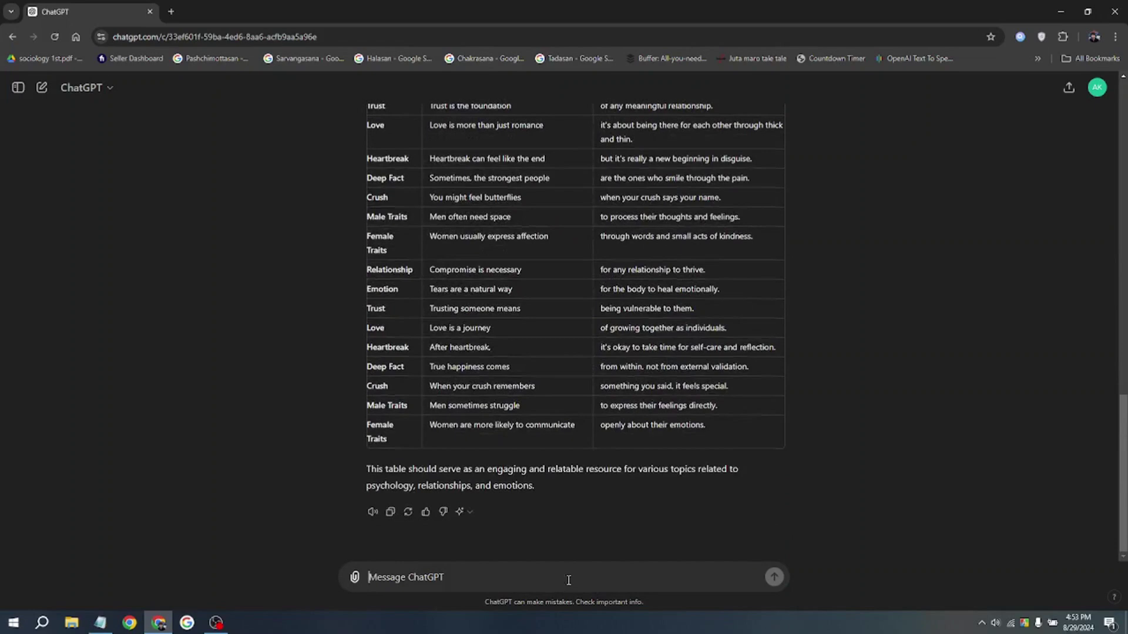
text(Create 20 more using )
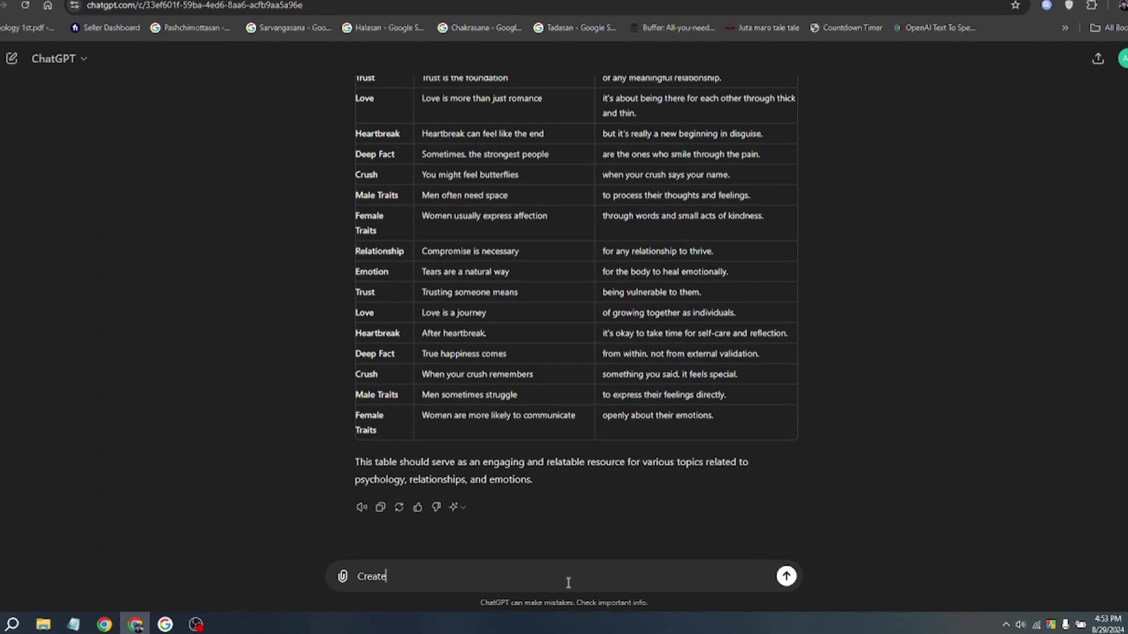
text(the same specificat)
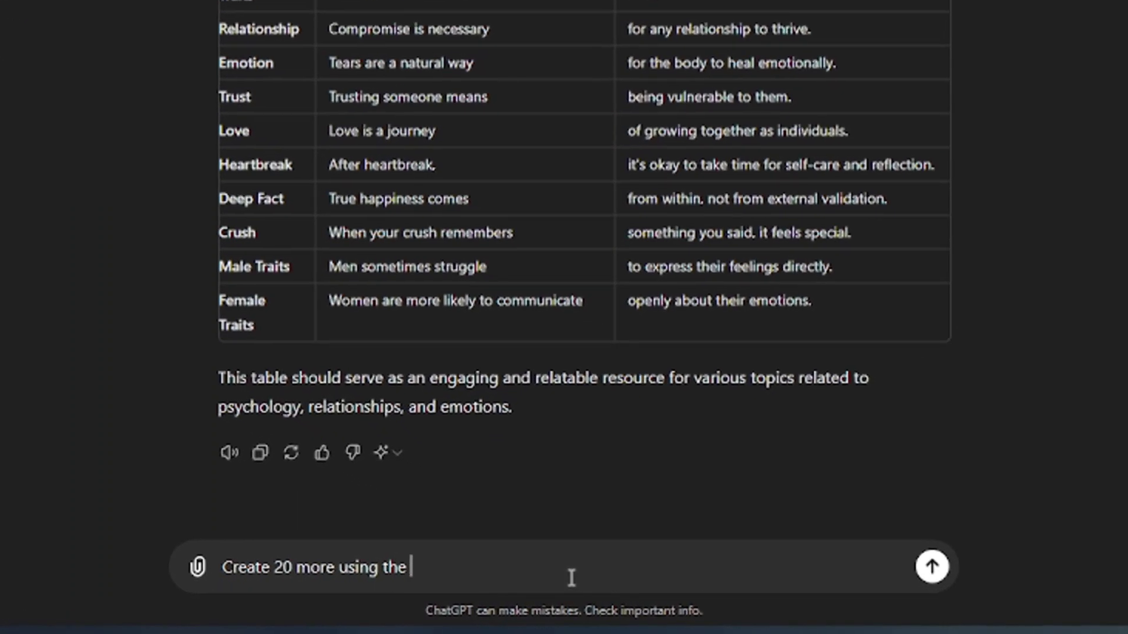
text(ions without repeatin)
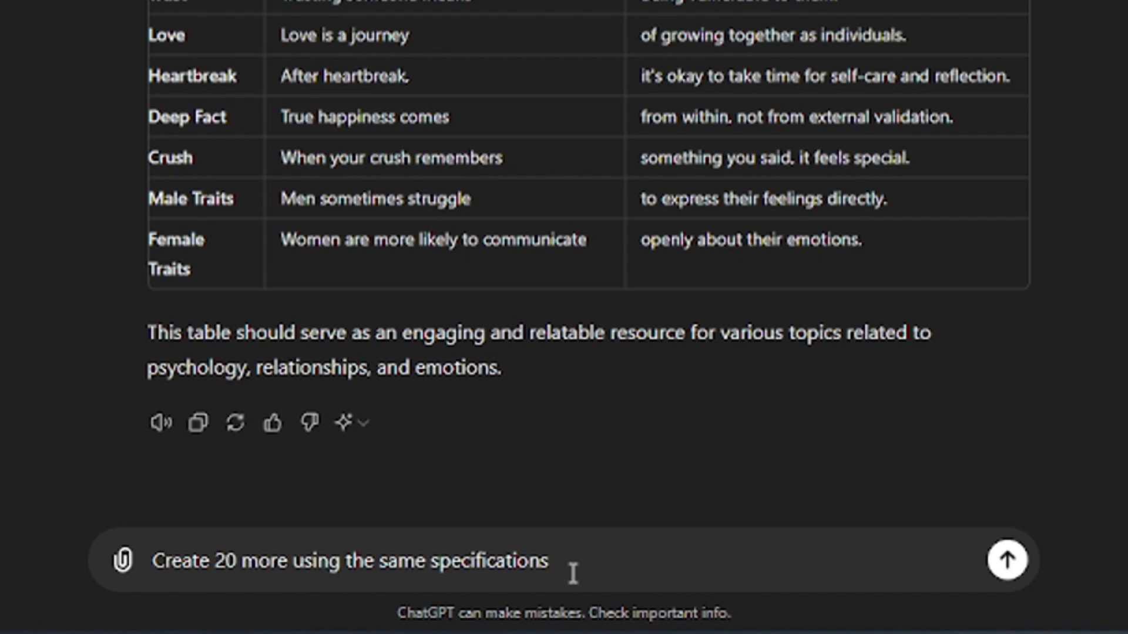
text(g previous one.)
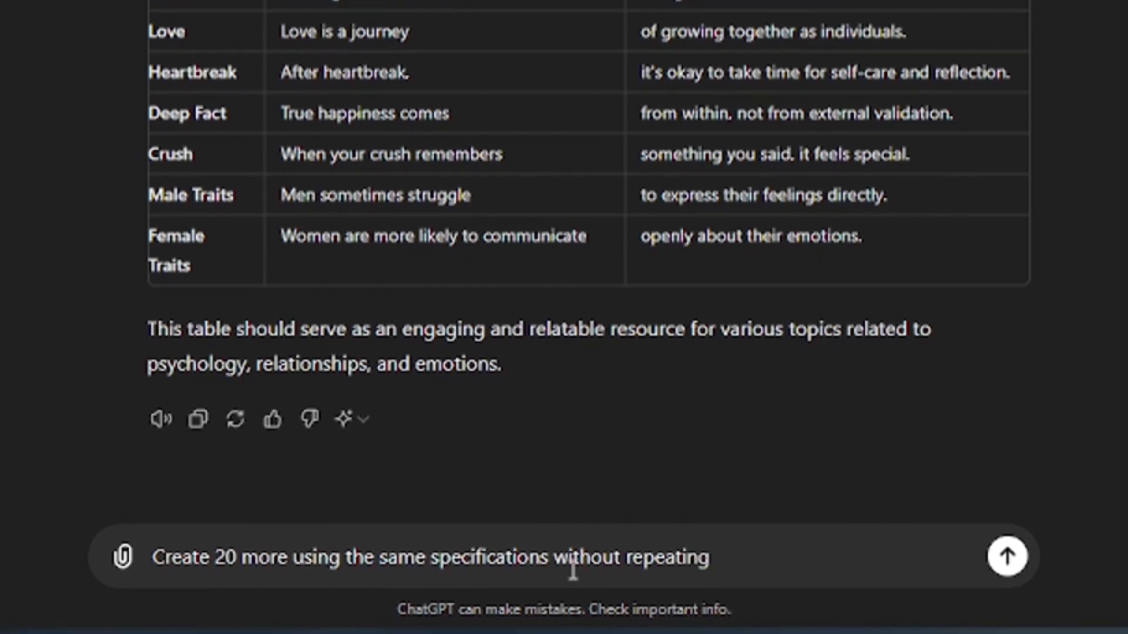
key(Return)
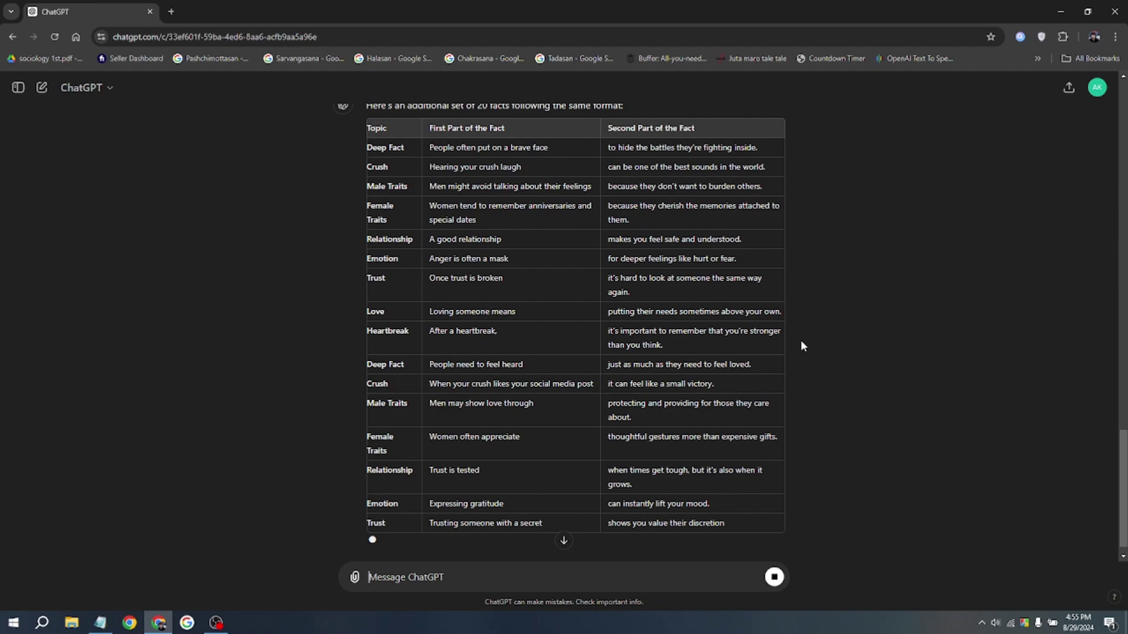
scroll(576, 378, up, 3)
scroll(606, 434, down, 4)
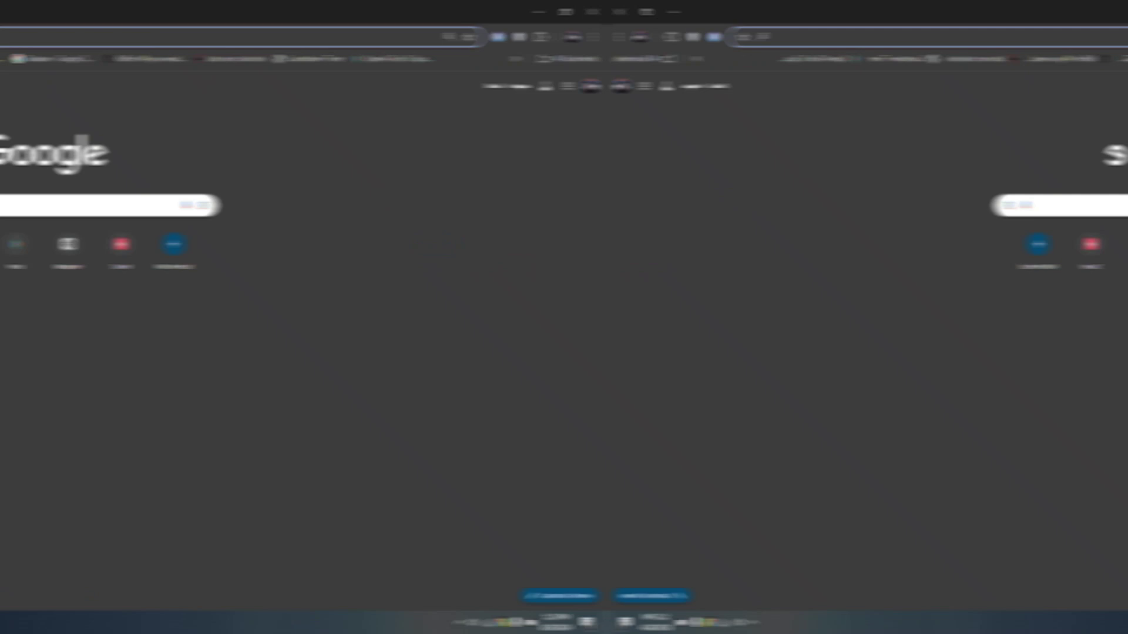
Load Canva and search the design formats for 'youtube shorts'.
text(can)
key(Return)
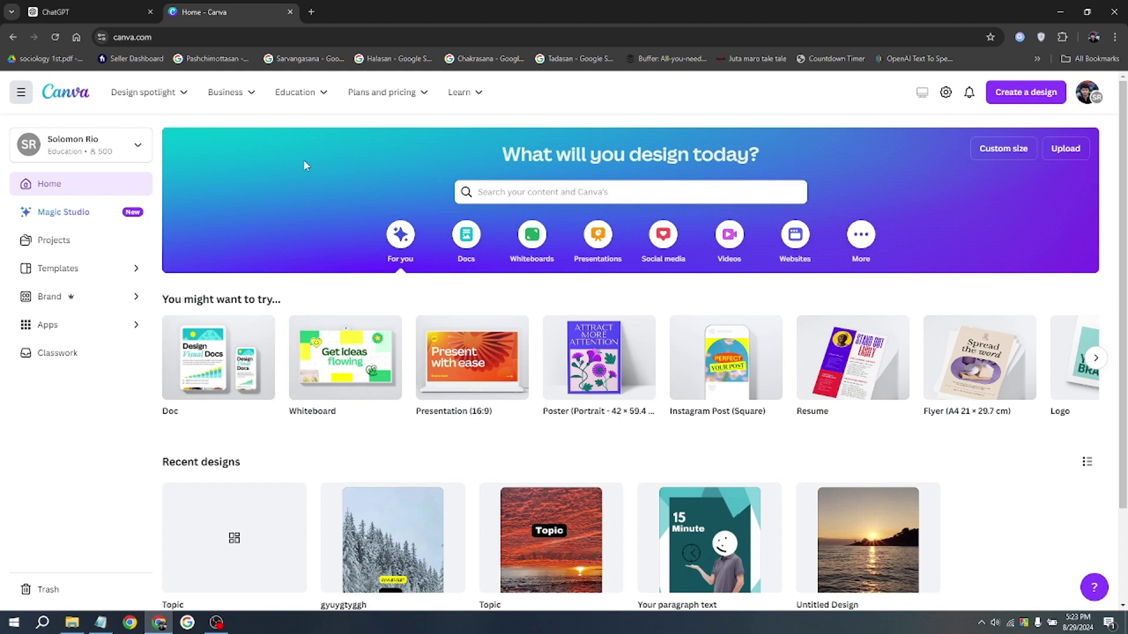
click(1013, 97)
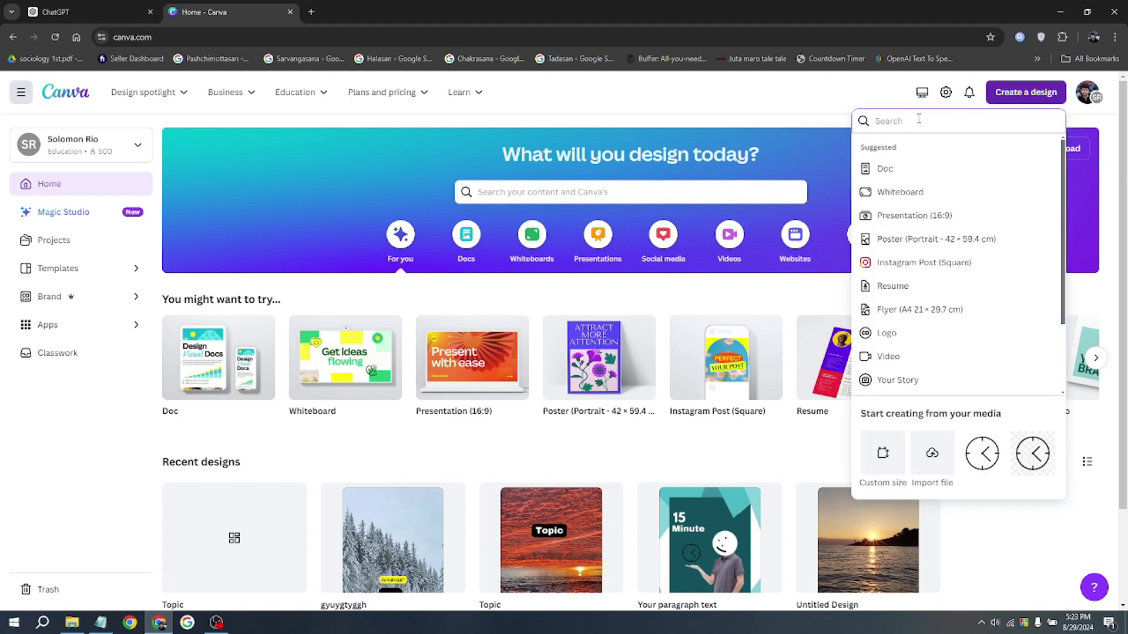
text(youtube shor)
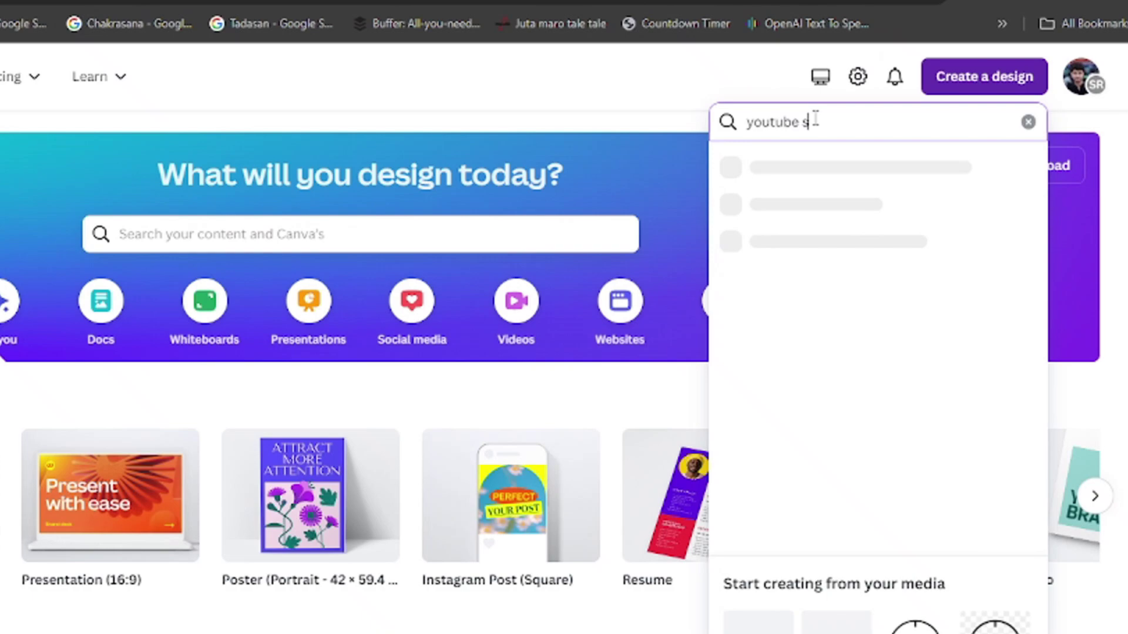
text(ts)
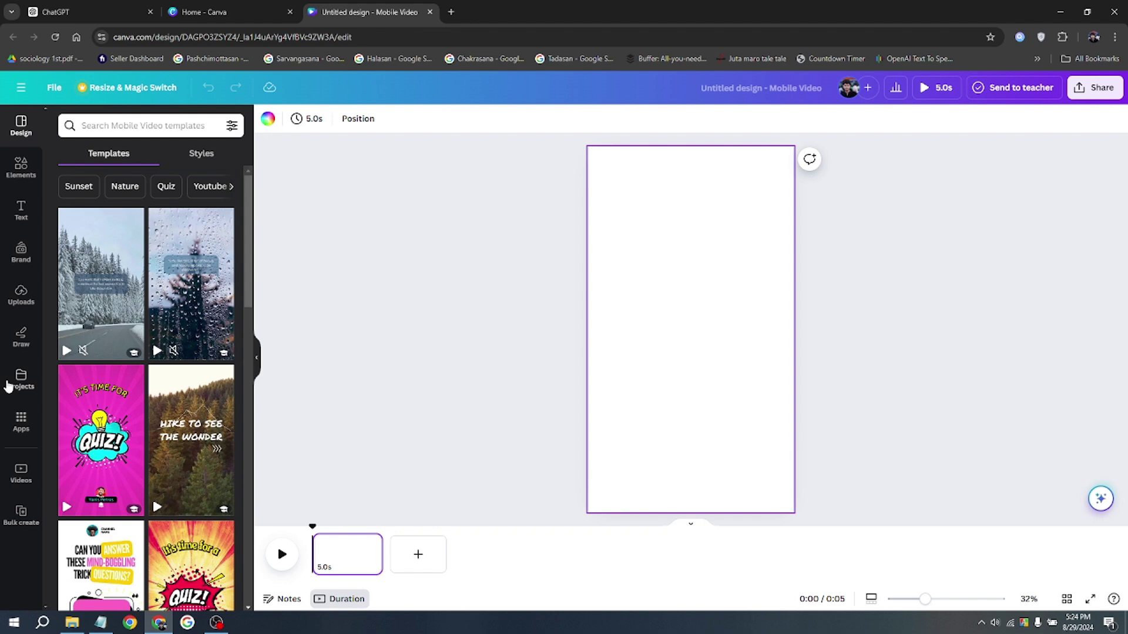
Open the Videos stock library from the Apps panel.
click(21, 422)
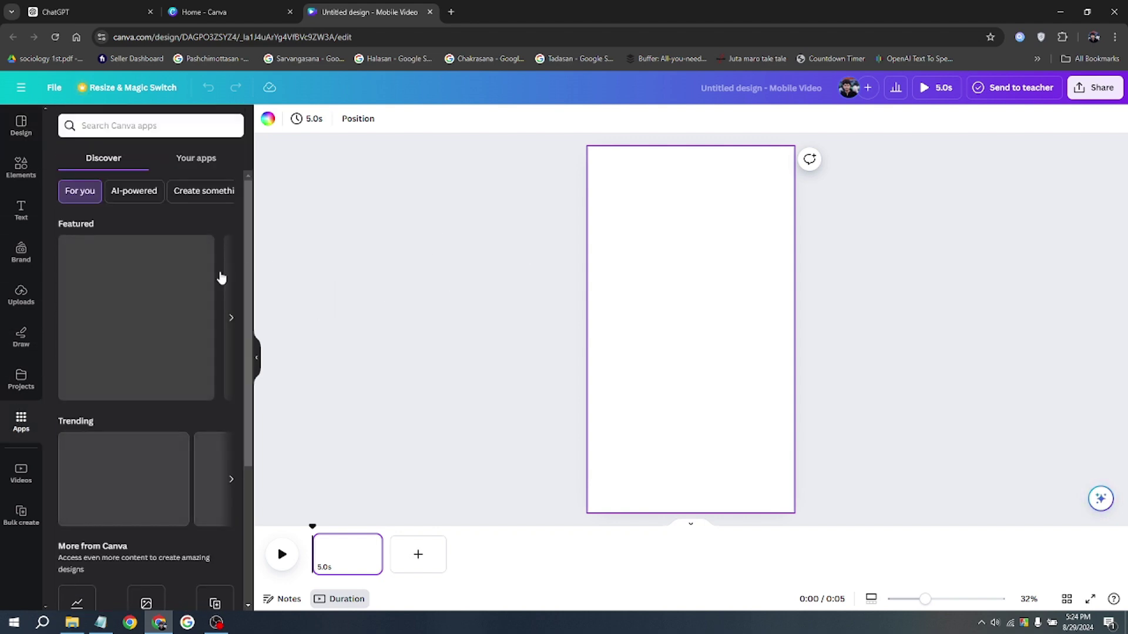
scroll(130, 301, down, 2)
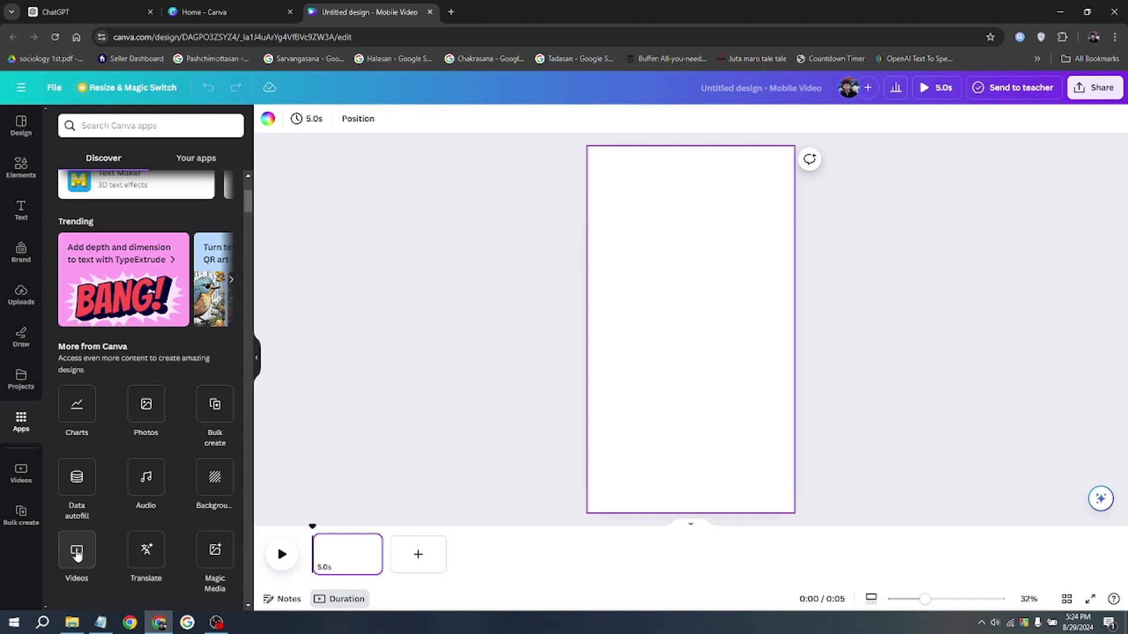
click(76, 552)
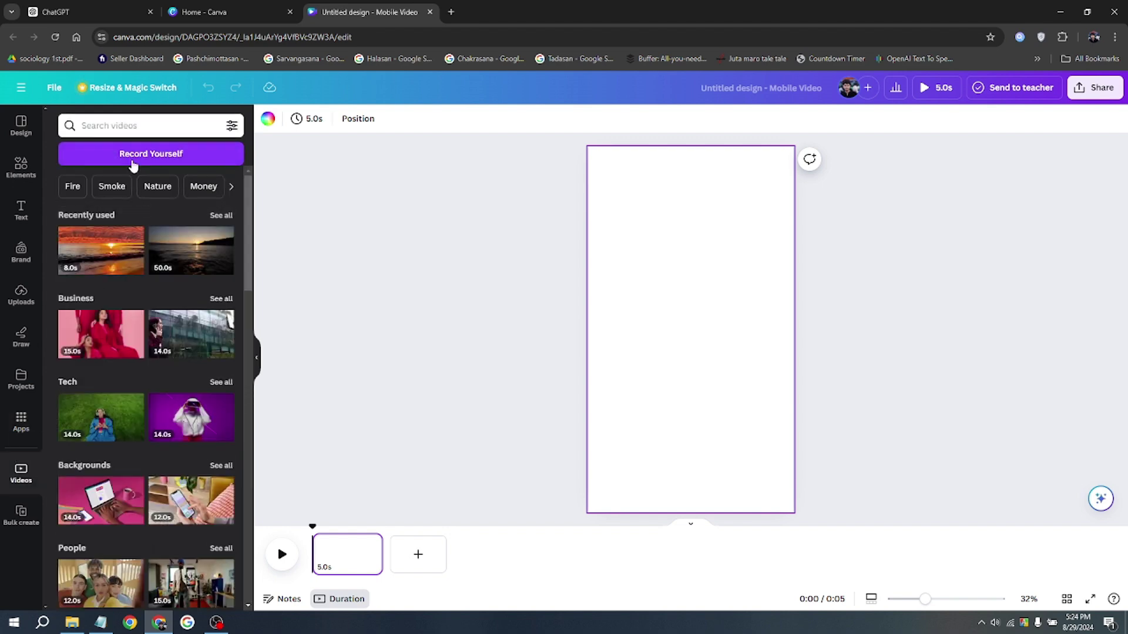
scroll(103, 325, down, 3)
scroll(103, 324, up, 5)
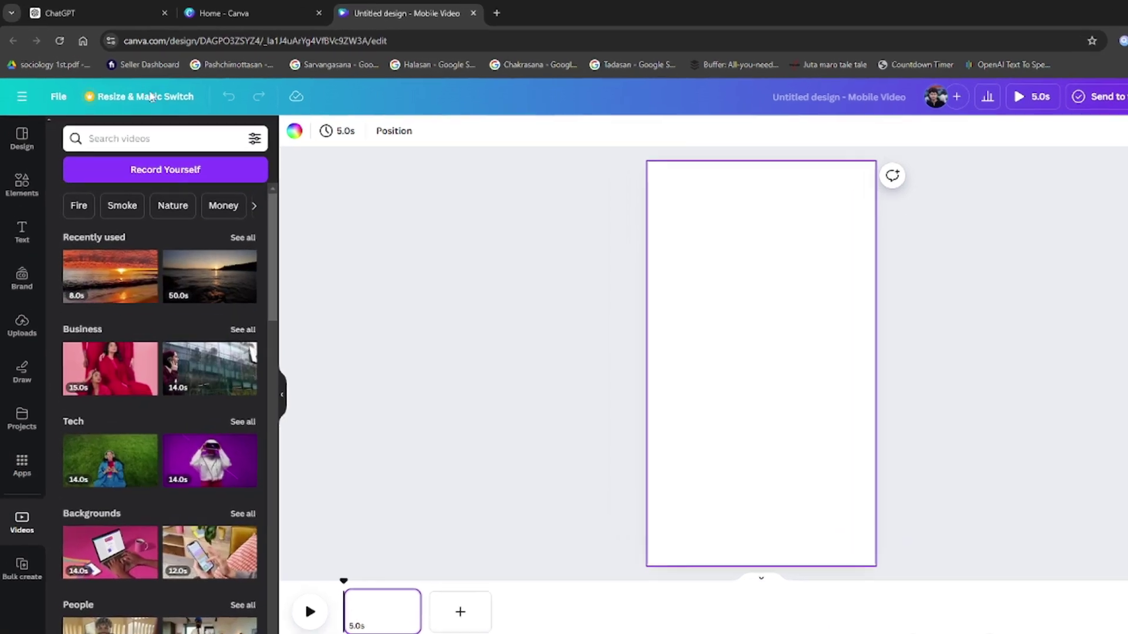
Search videos for 'sea' and place the 8.0s sunset beach clip on the page.
click(132, 127)
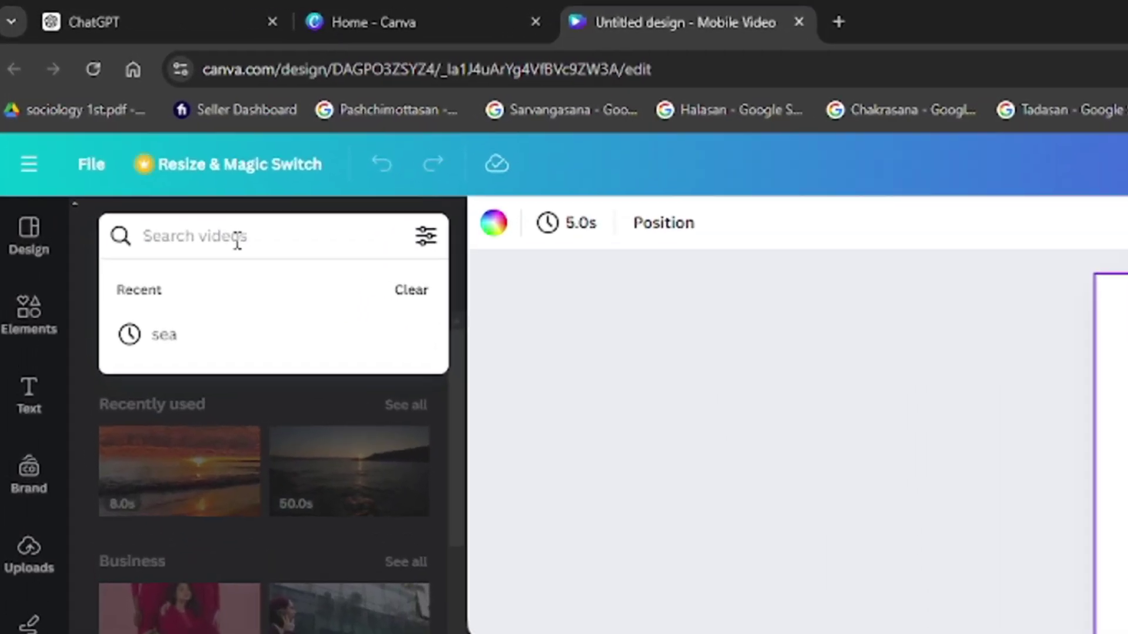
text(sea)
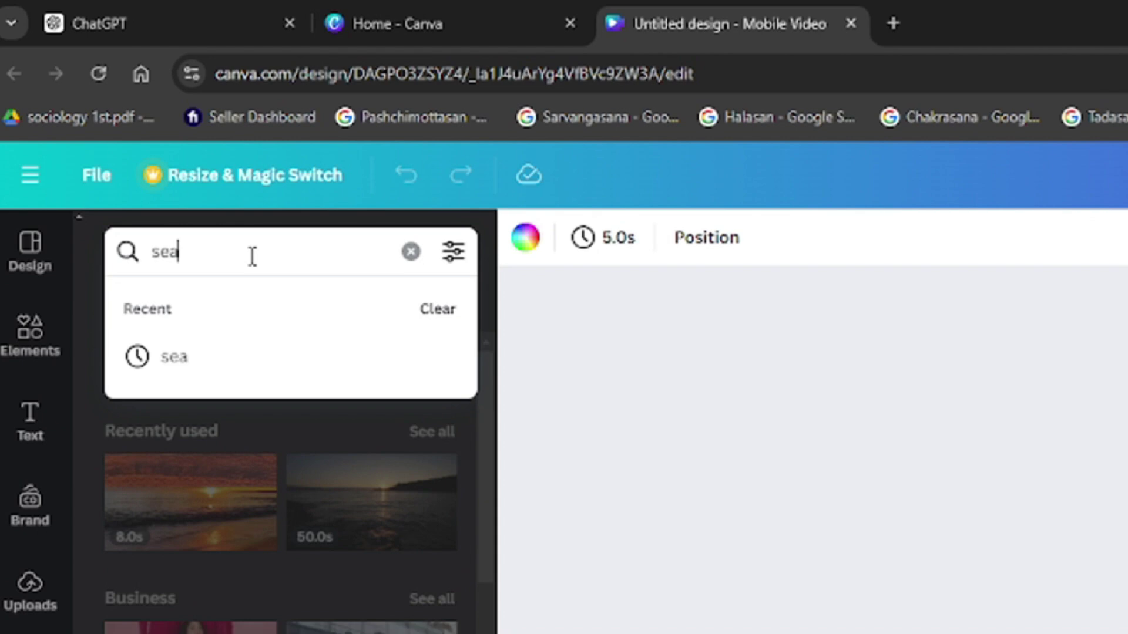
key(Return)
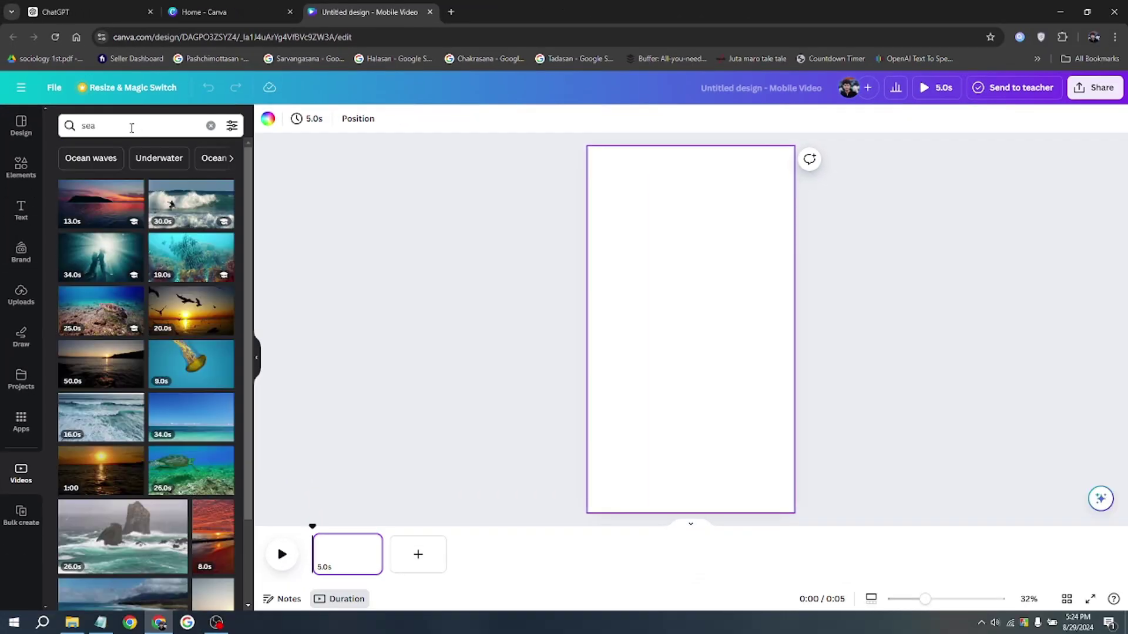
scroll(120, 298, down, 4)
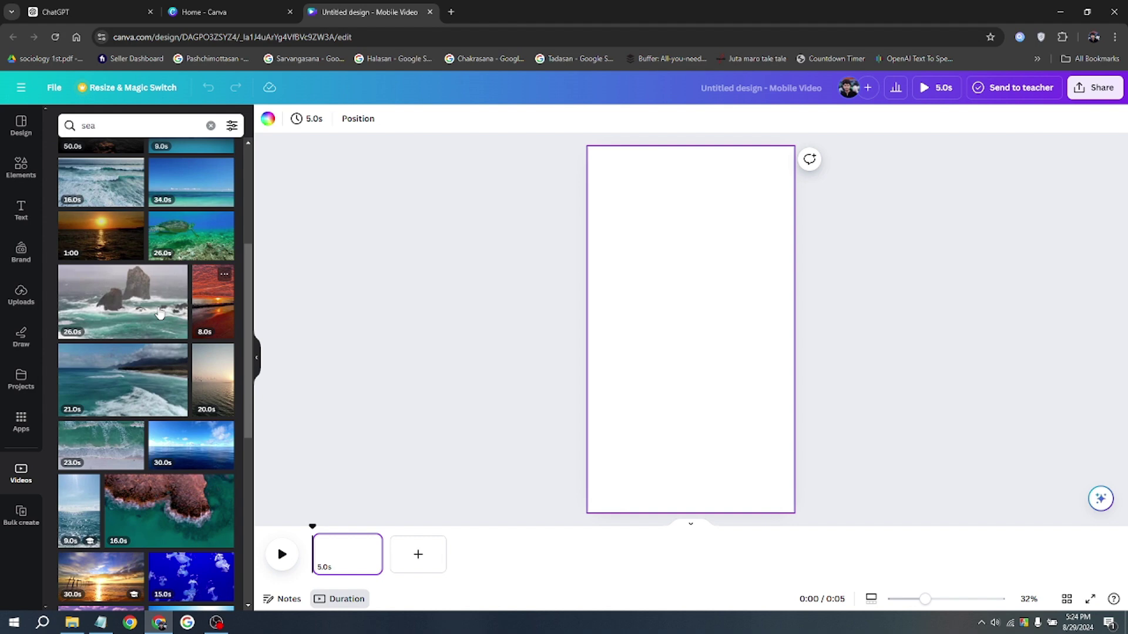
drag(250, 302, 613, 243)
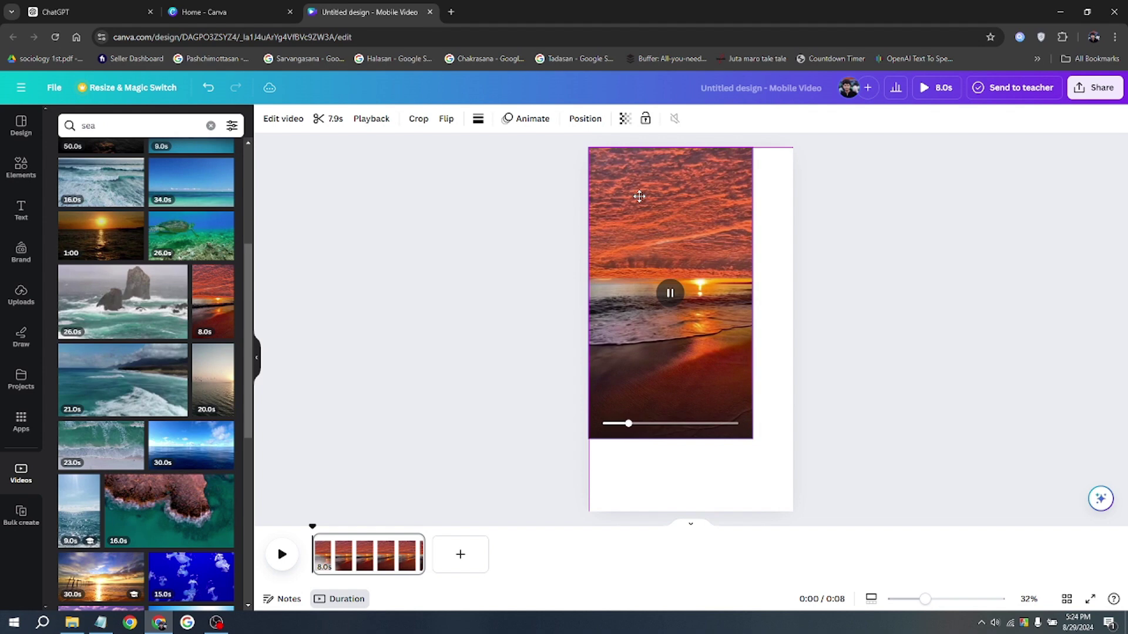
Enlarge the sunset video to fill the page and trim it from 8.0s to 6.0s.
drag(780, 457, 823, 500)
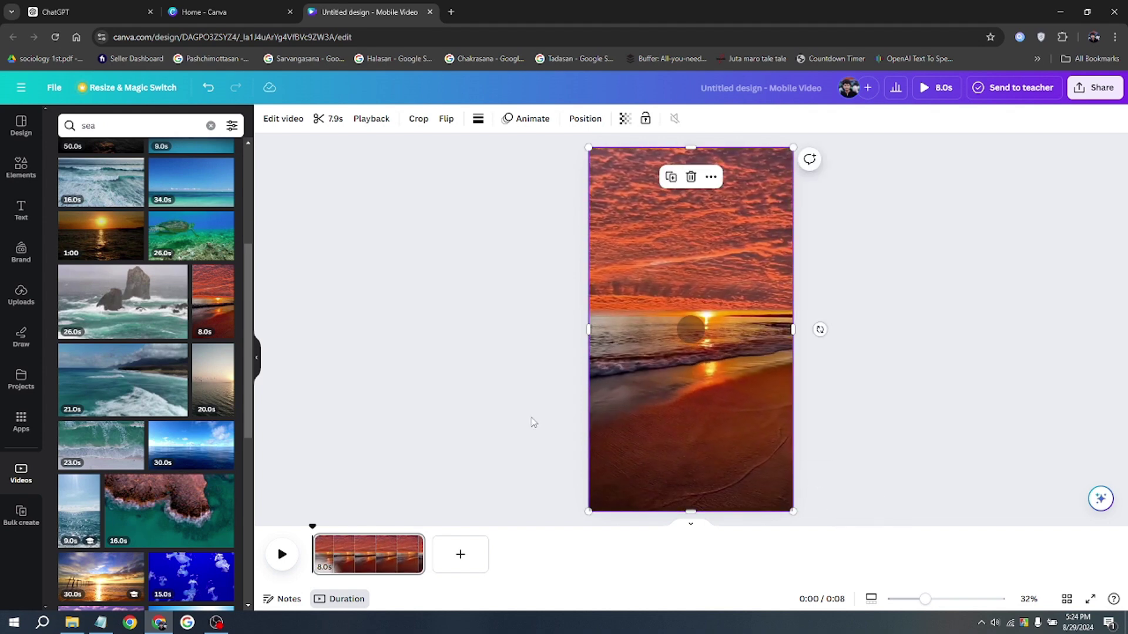
click(367, 555)
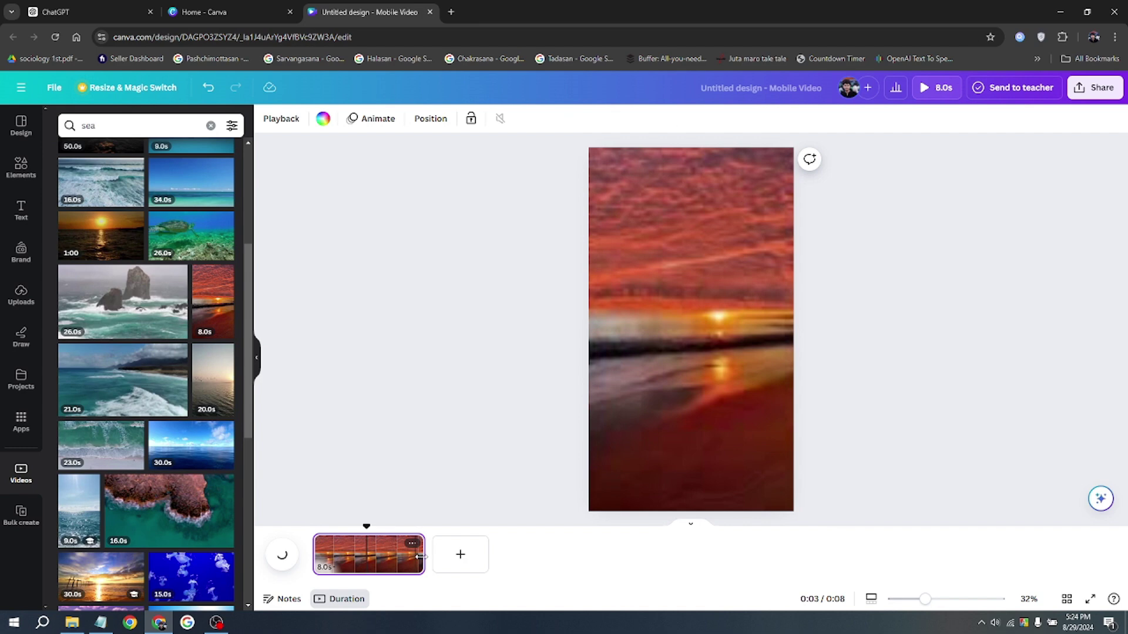
drag(423, 555, 397, 554)
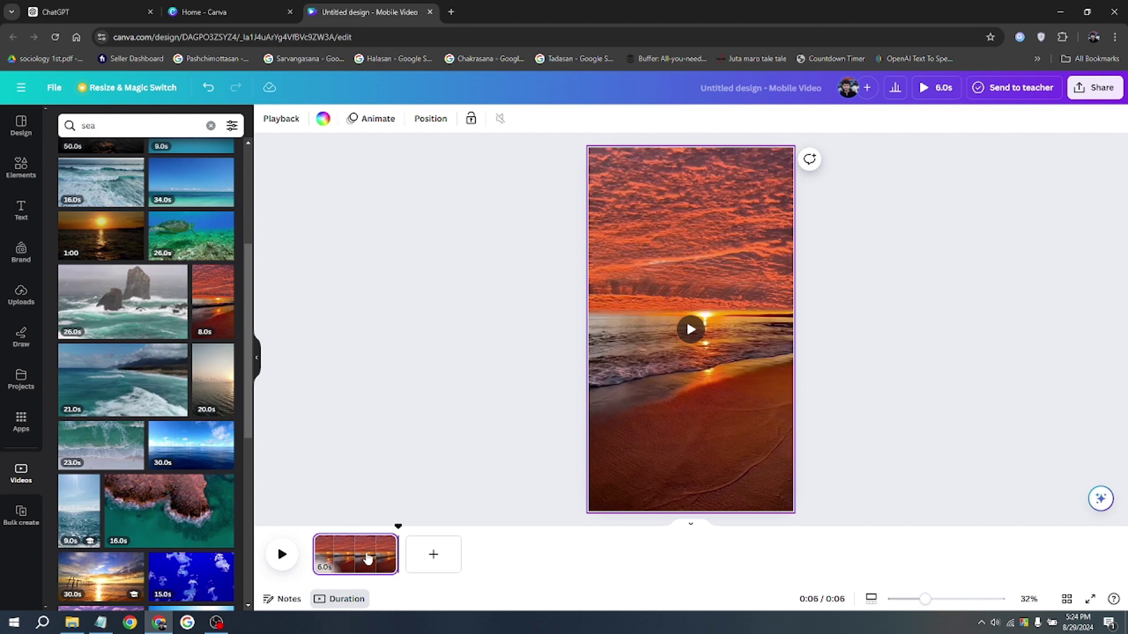
click(366, 559)
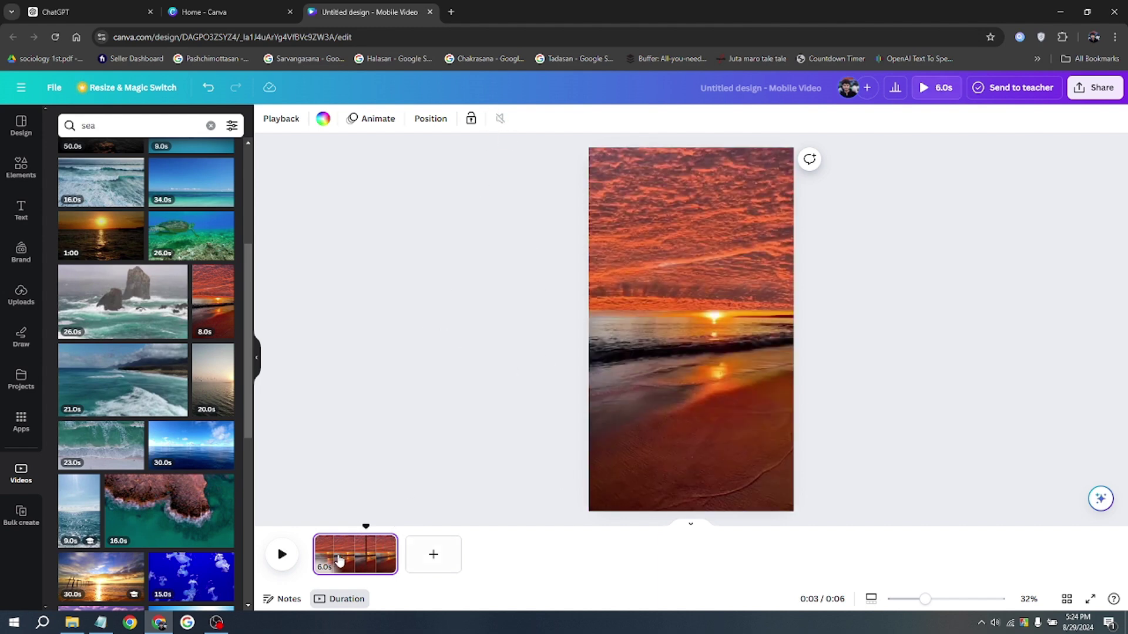
drag(356, 529, 310, 528)
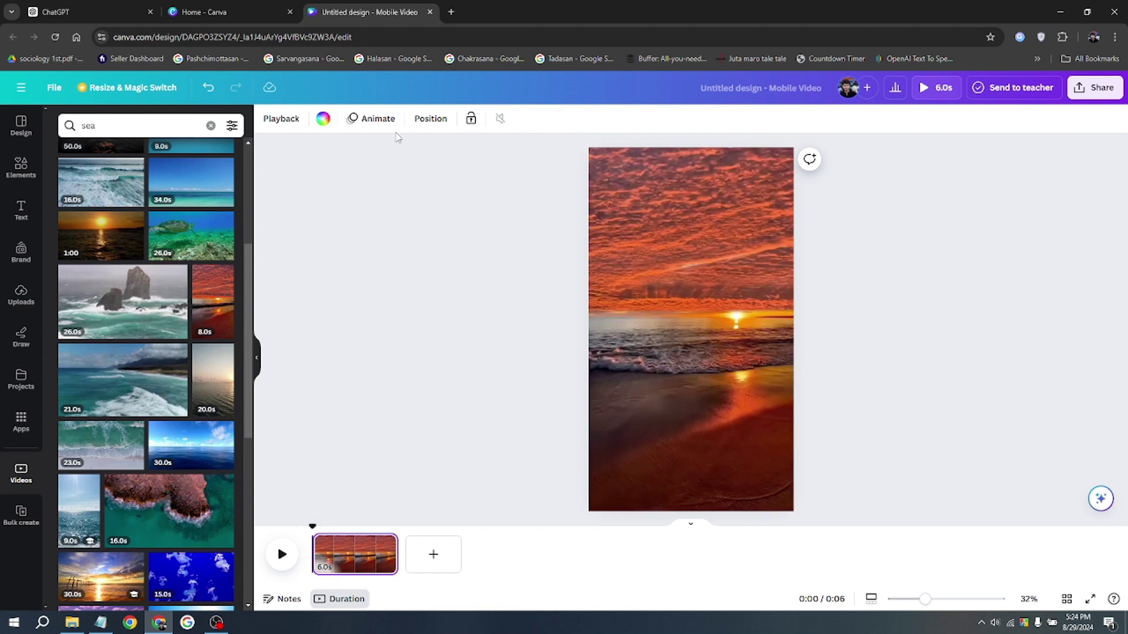
Add a 'Topic' text box, enlarge it to size 62.7 and set it in Archivo Black.
click(20, 211)
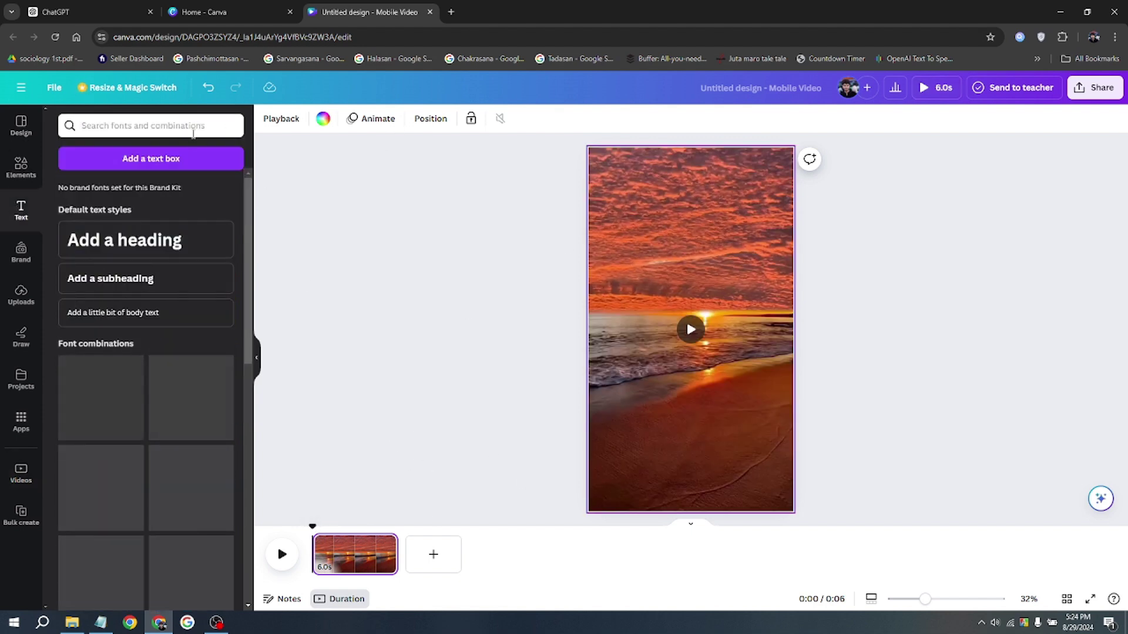
click(189, 160)
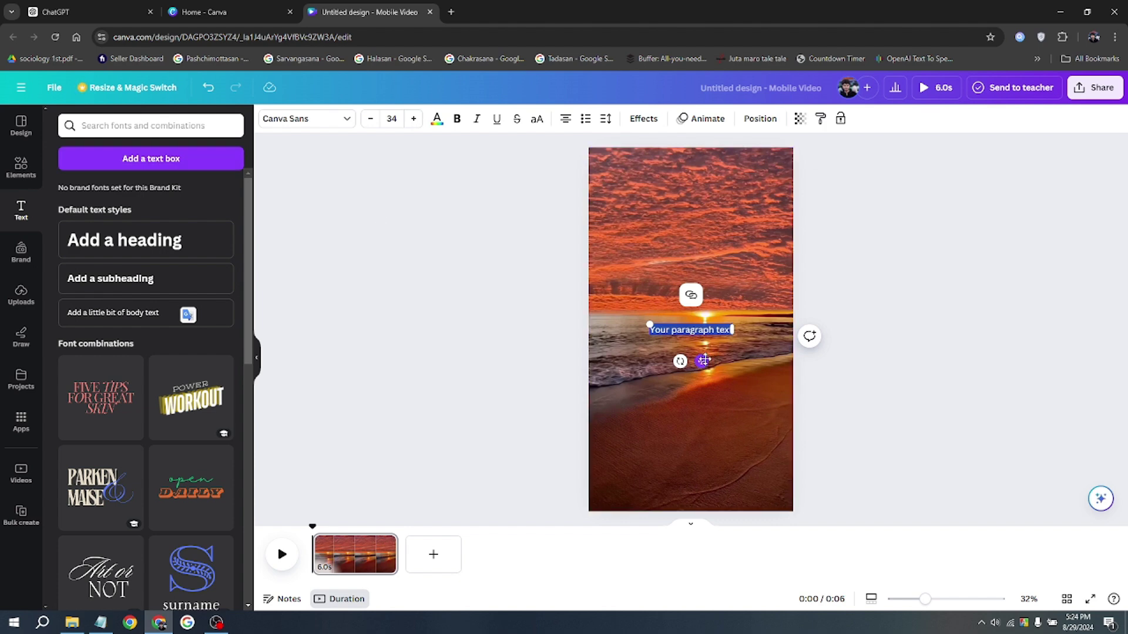
key(BackSpace)
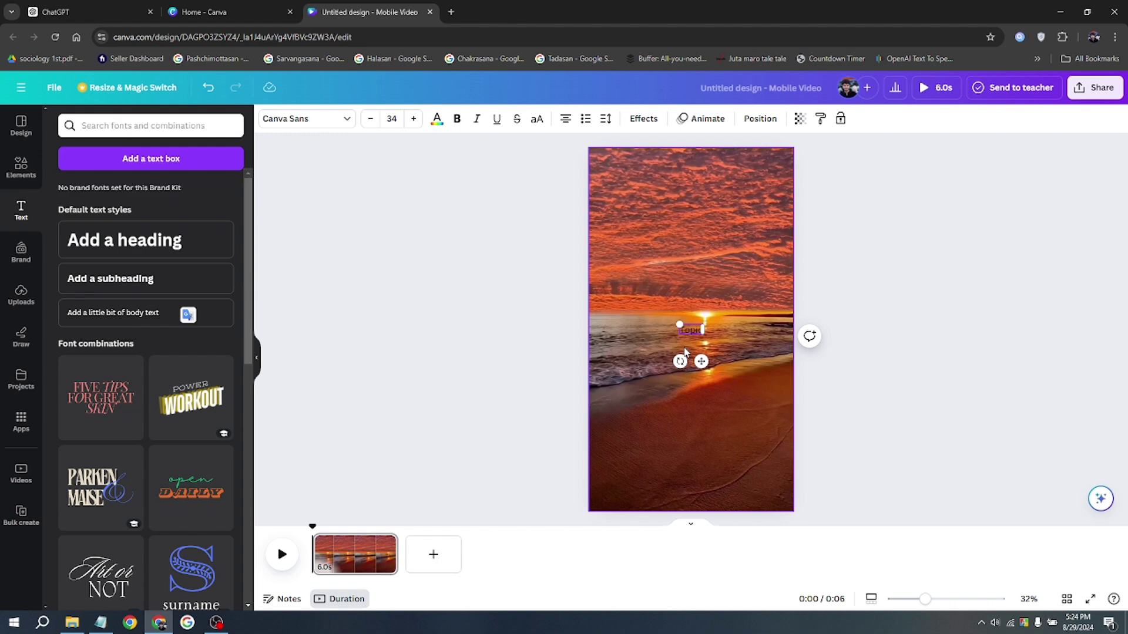
drag(671, 321, 660, 316)
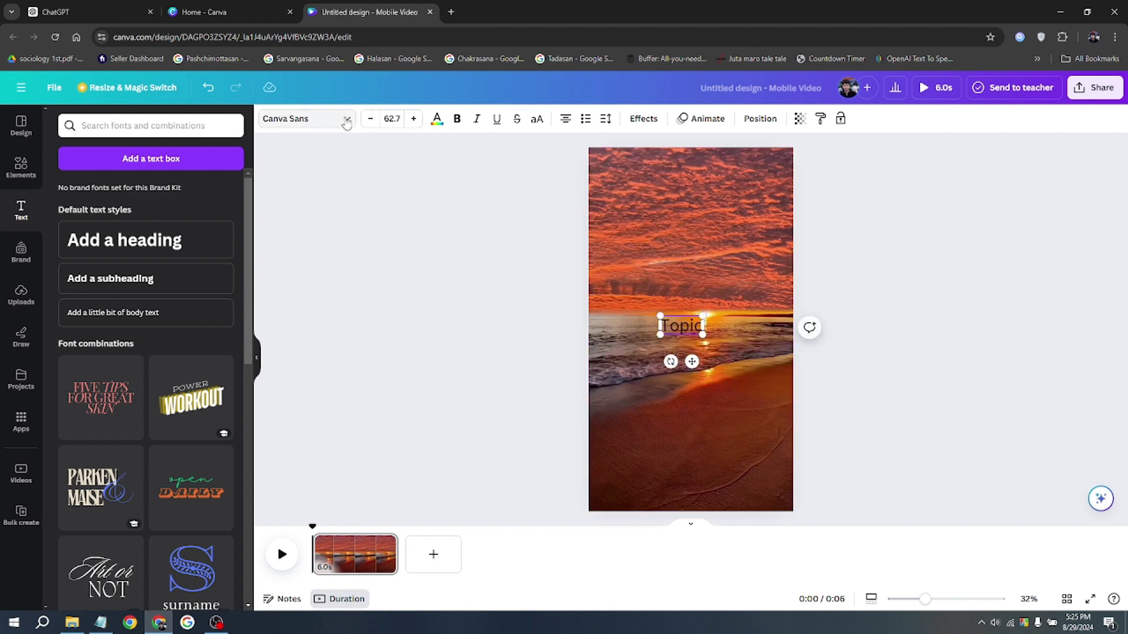
click(345, 118)
scroll(120, 310, down, 2)
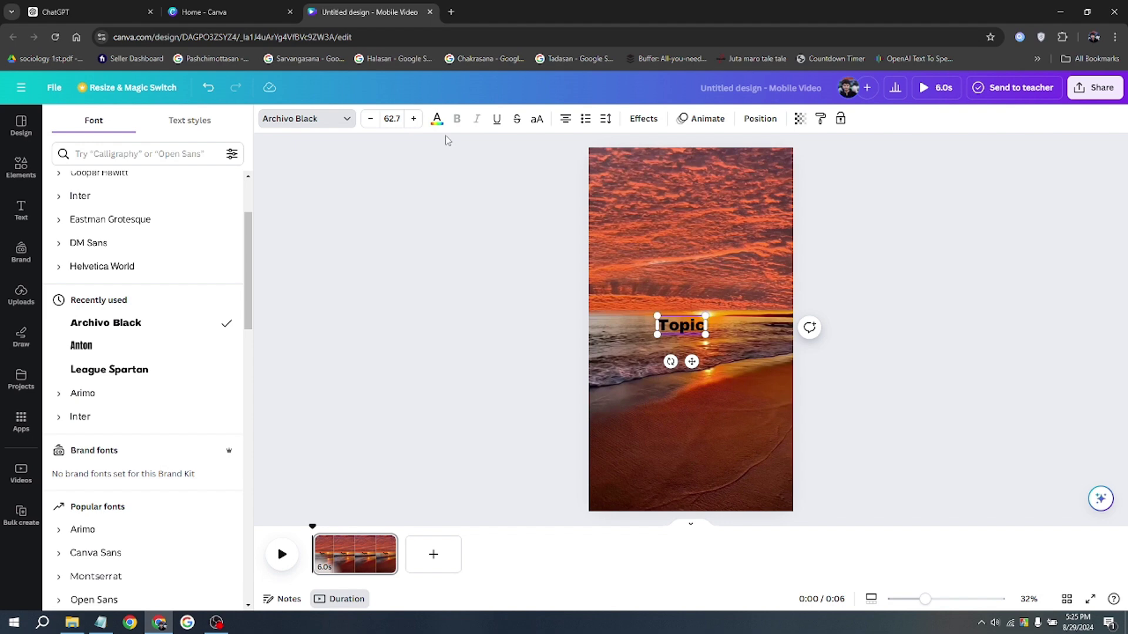
Make the Topic text white.
double_click(672, 325)
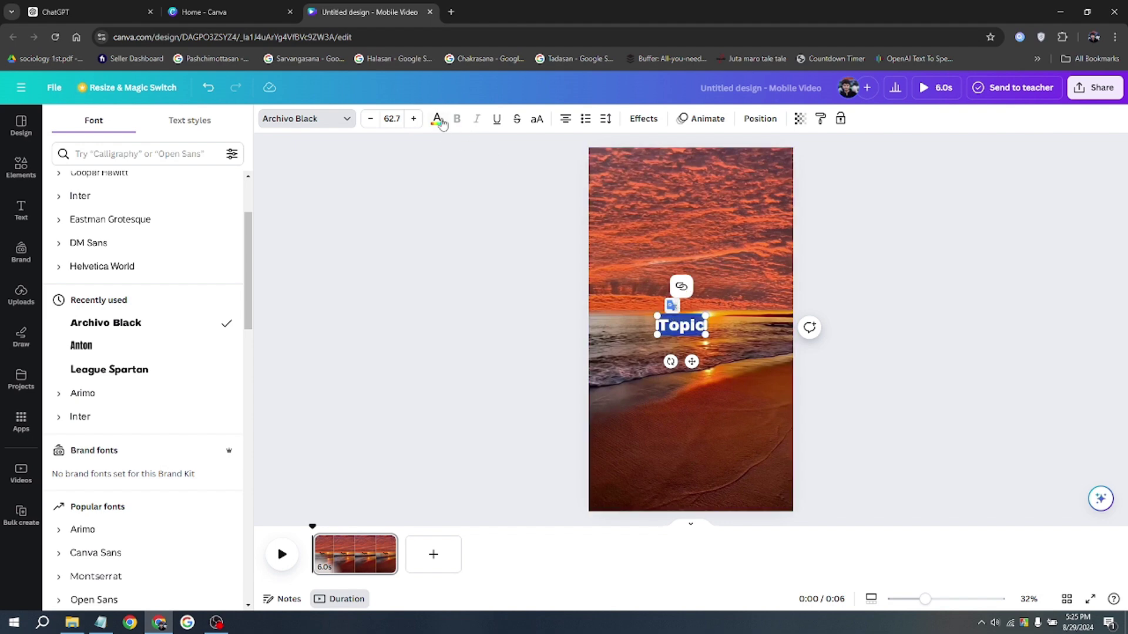
click(438, 119)
click(224, 332)
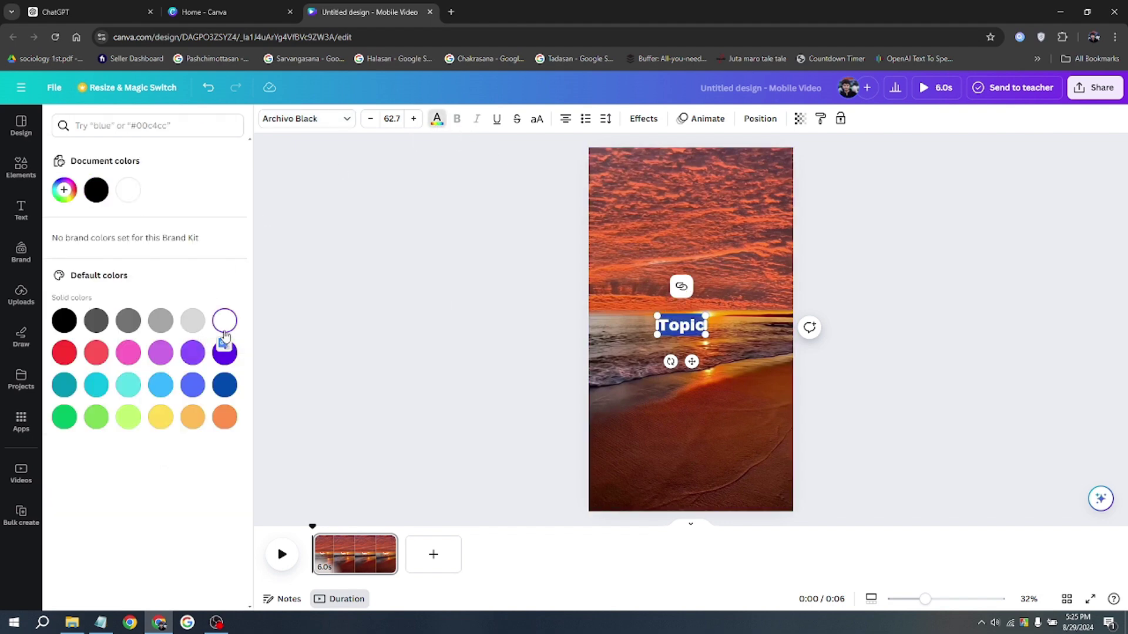
click(507, 367)
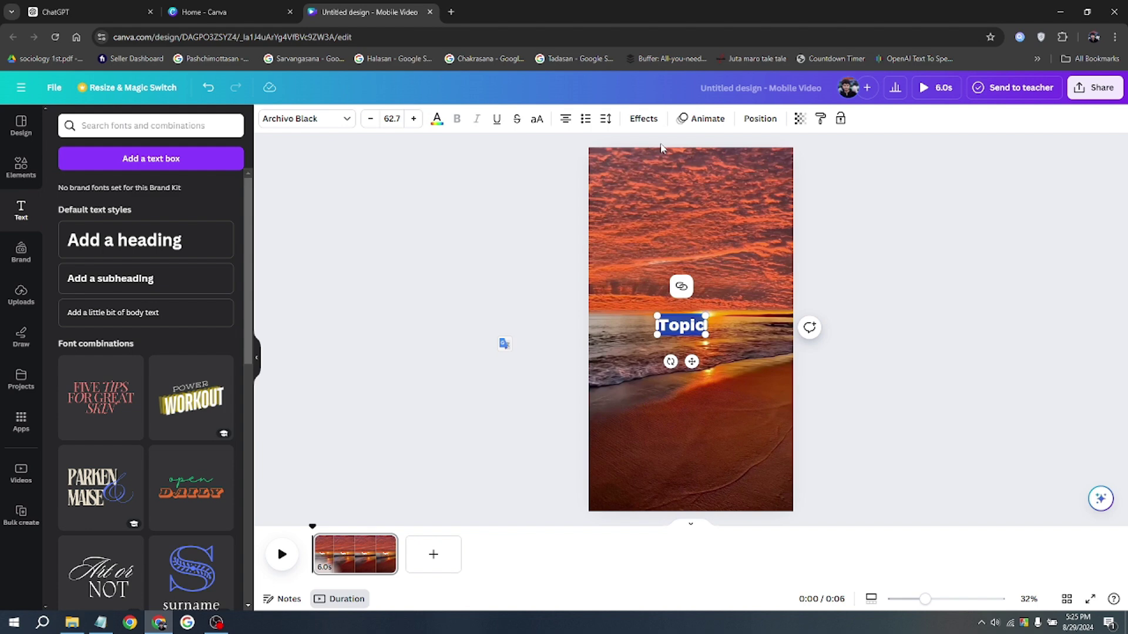
Give Topic a black Background effect and move it near the top of the video.
click(641, 120)
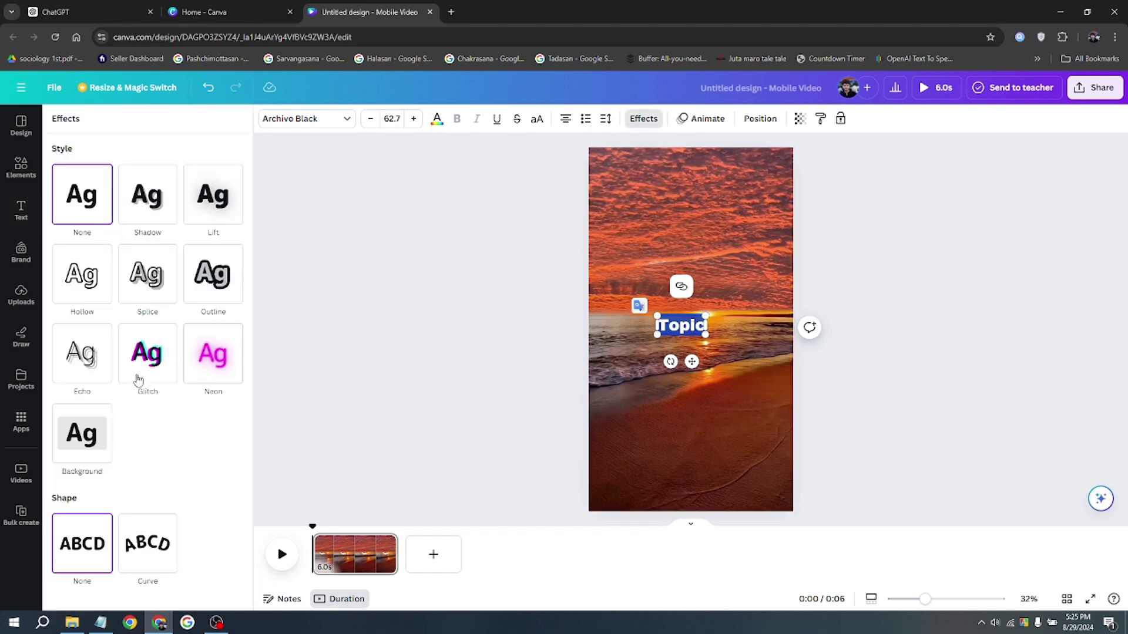
click(94, 435)
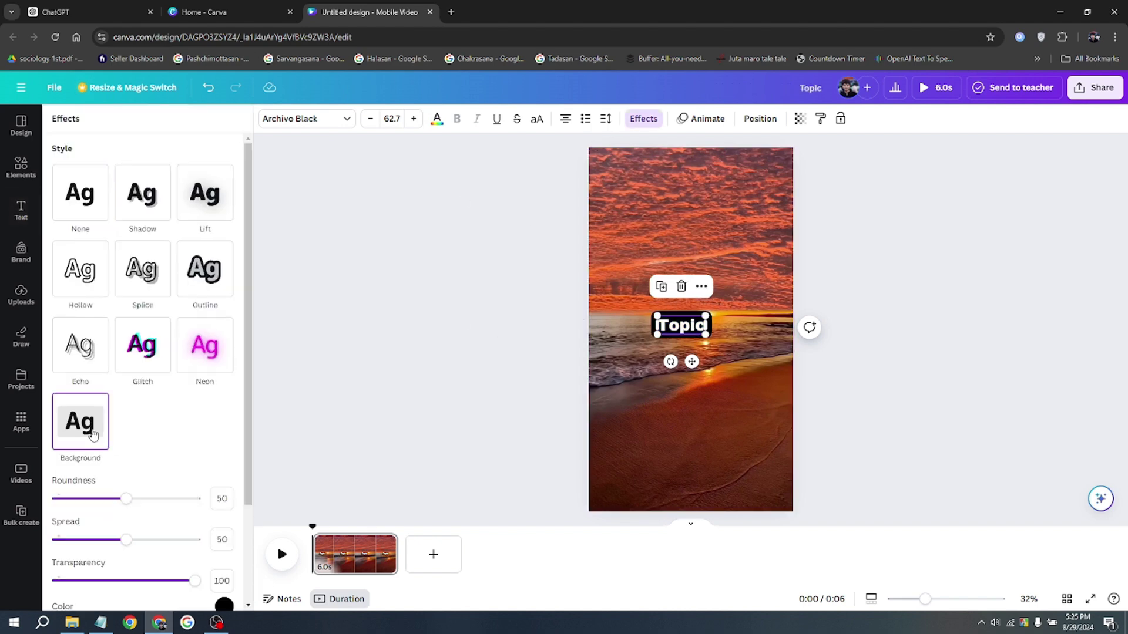
scroll(187, 470, down, 2)
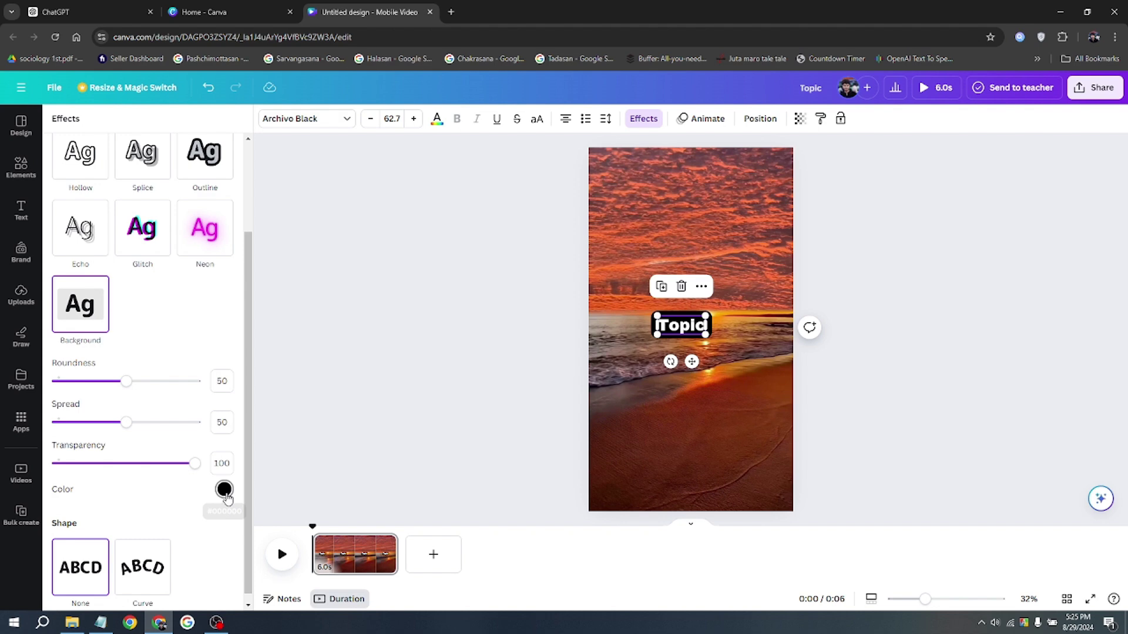
click(224, 490)
click(299, 388)
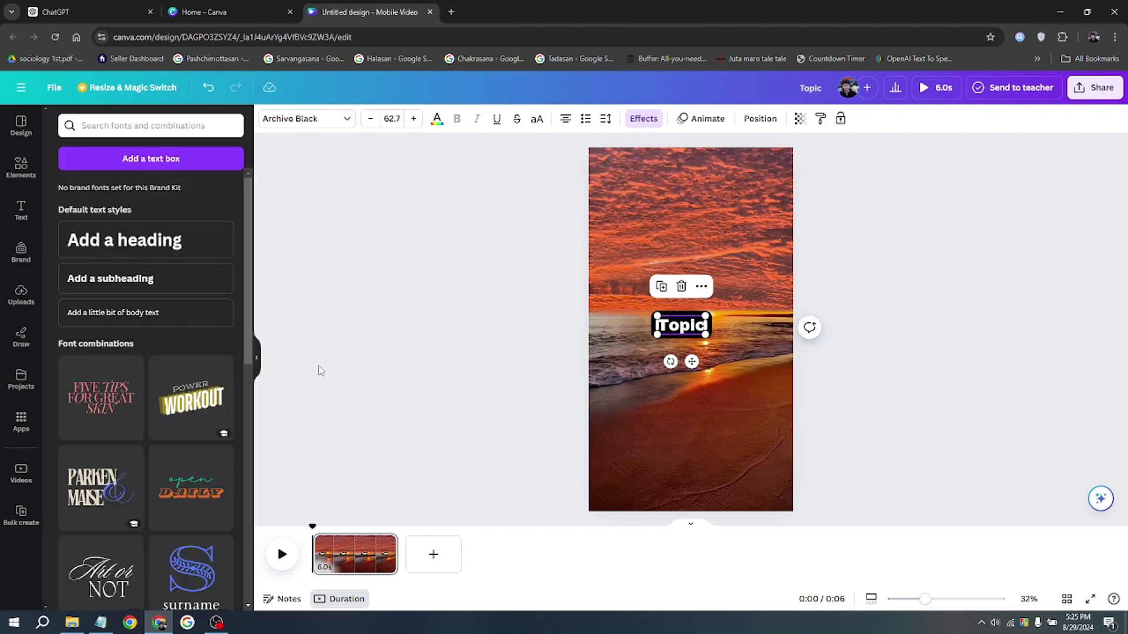
drag(691, 362, 701, 276)
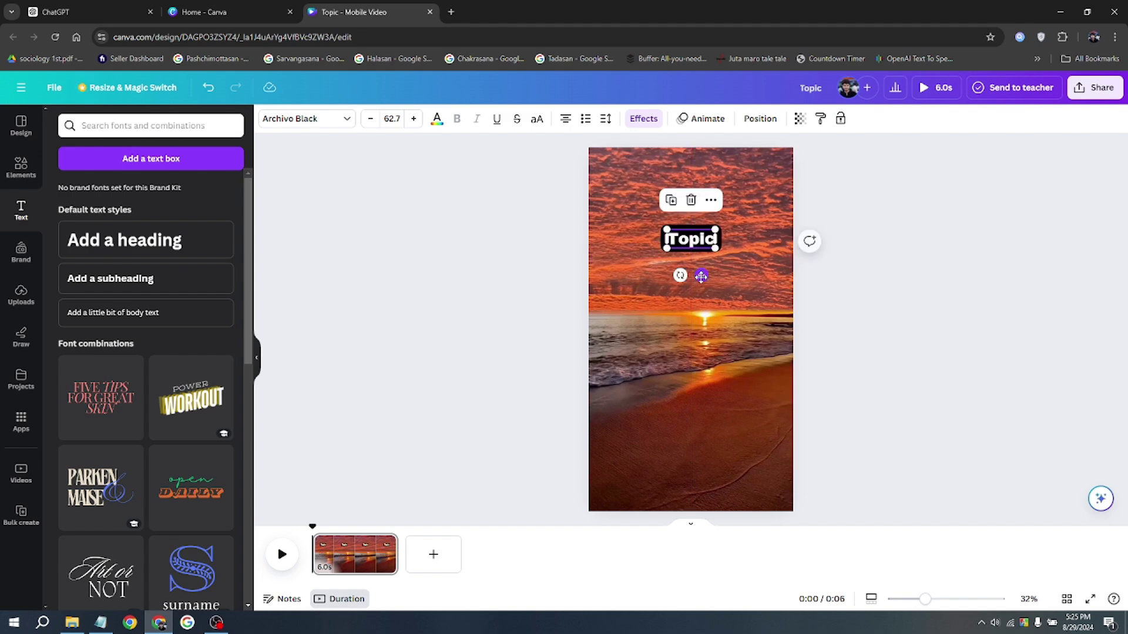
click(566, 295)
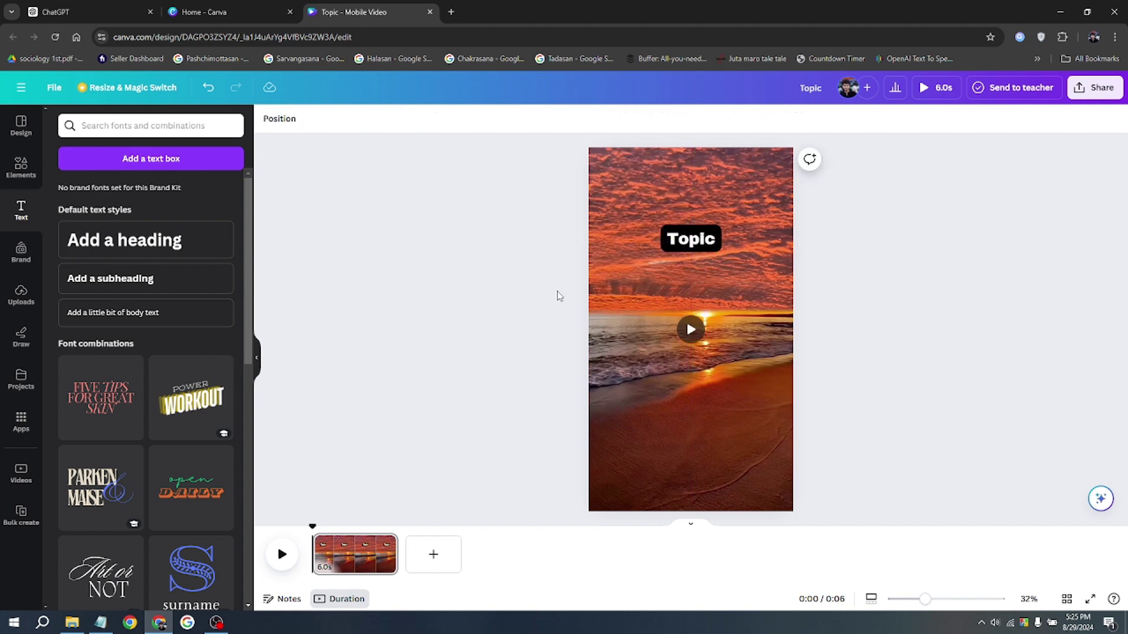
Duplicate the Topic heading and drag the copy down below the horizon.
click(686, 247)
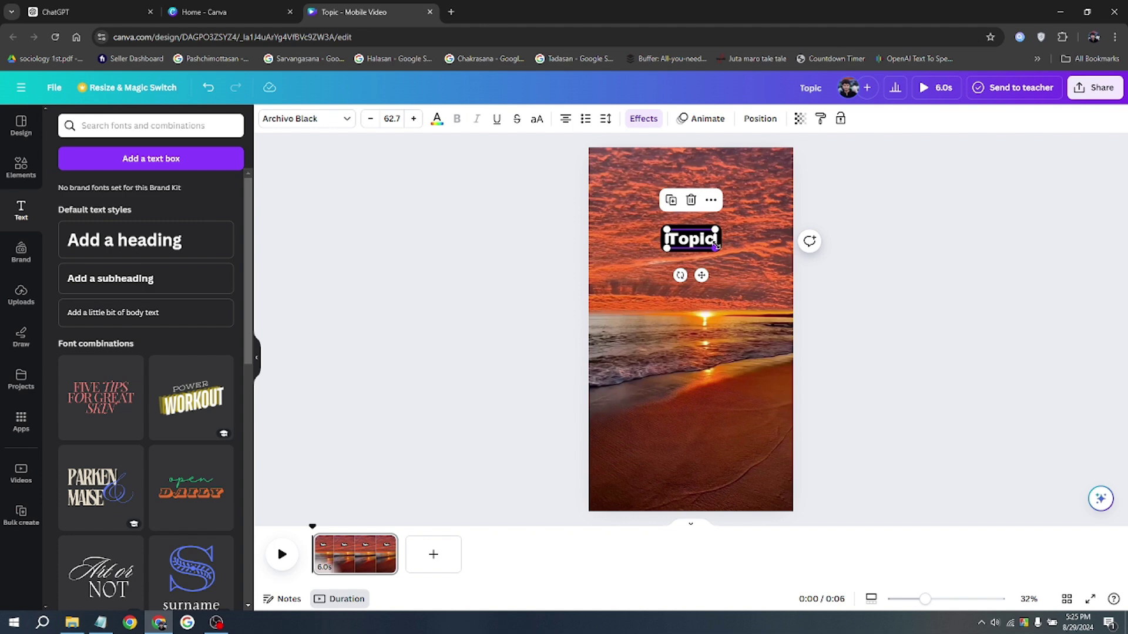
right_click(686, 248)
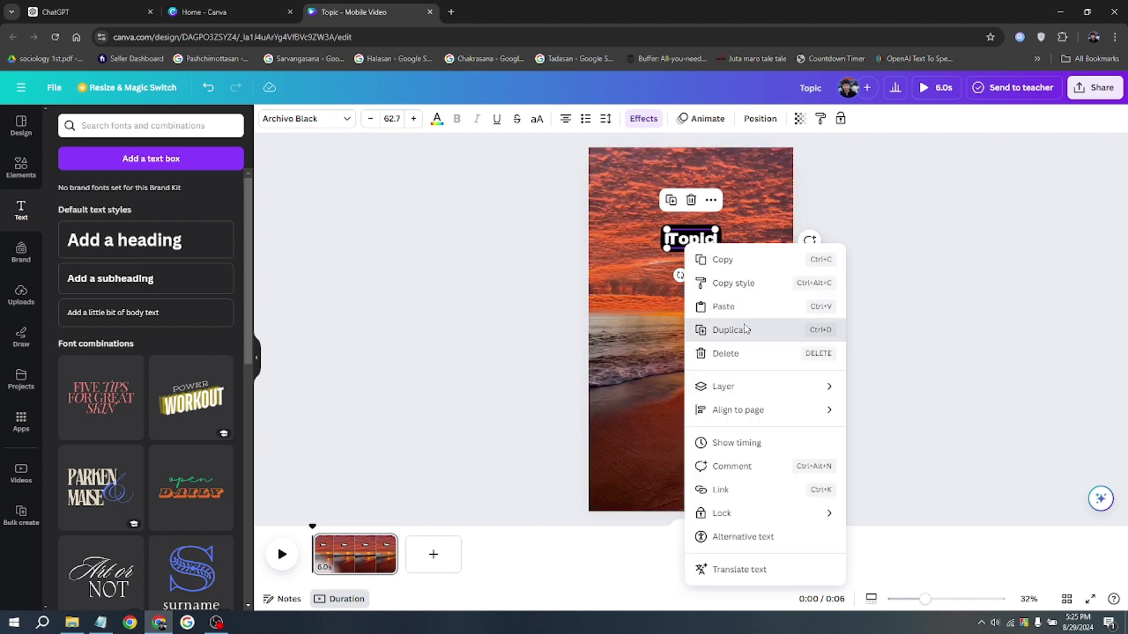
click(742, 329)
drag(704, 278, 696, 398)
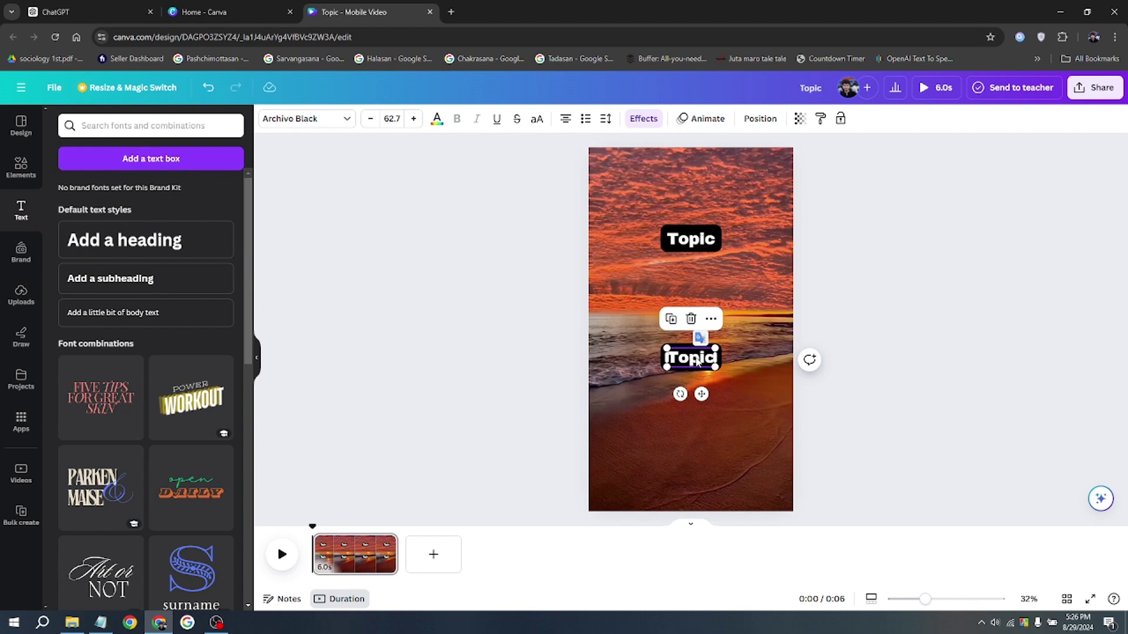
Change the lower copy's text to 'Part 1' and apply the Outline effect.
double_click(697, 358)
text(Part 1)
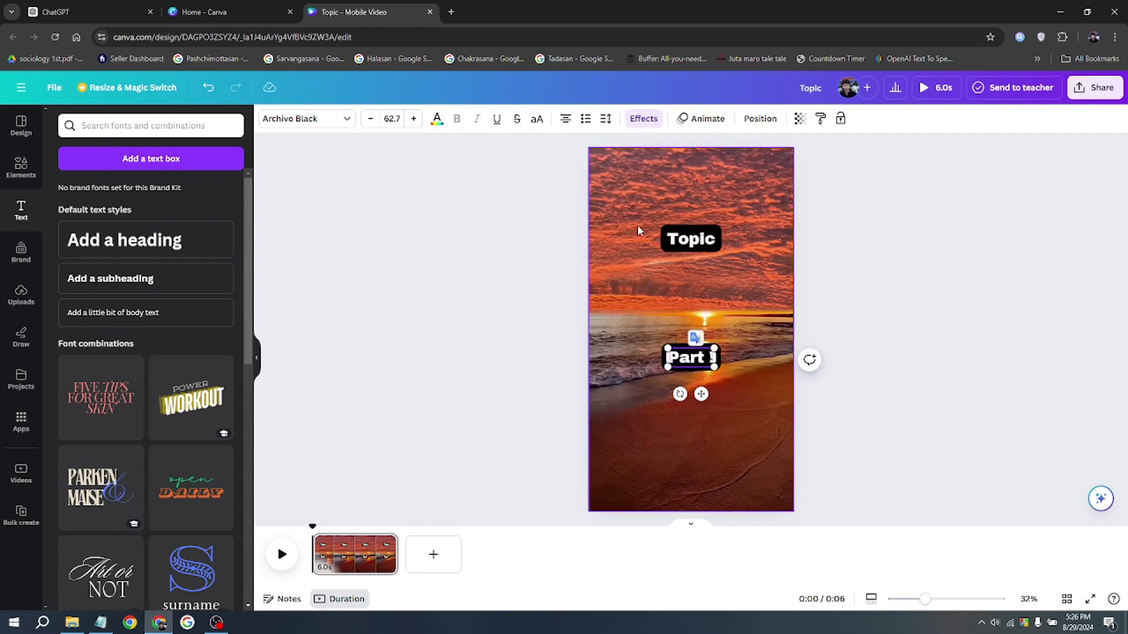
click(644, 118)
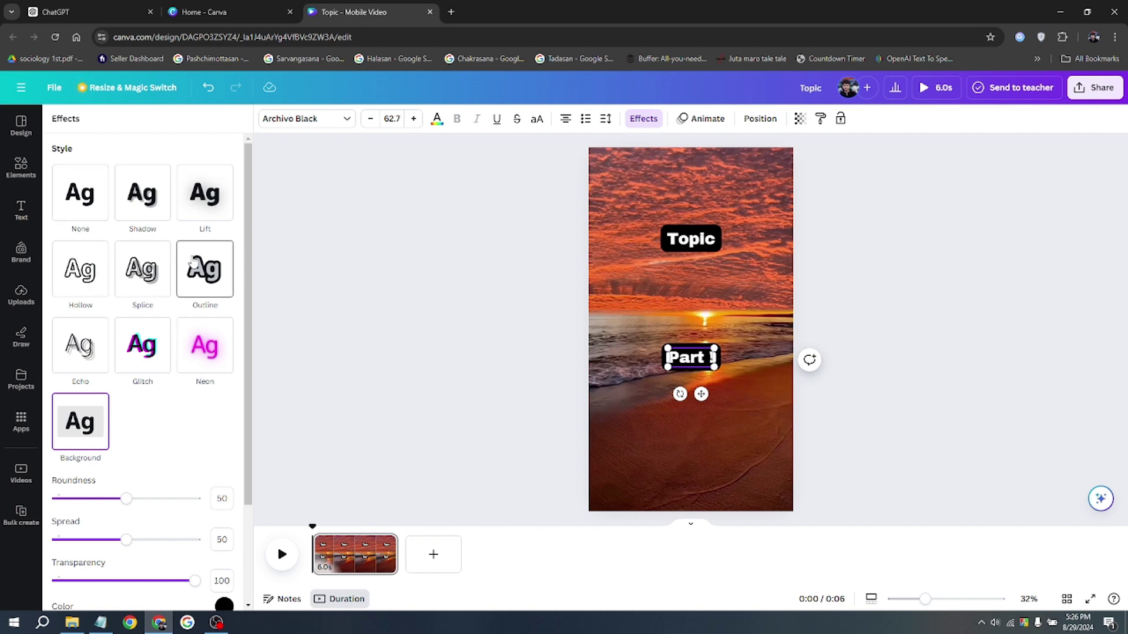
click(189, 265)
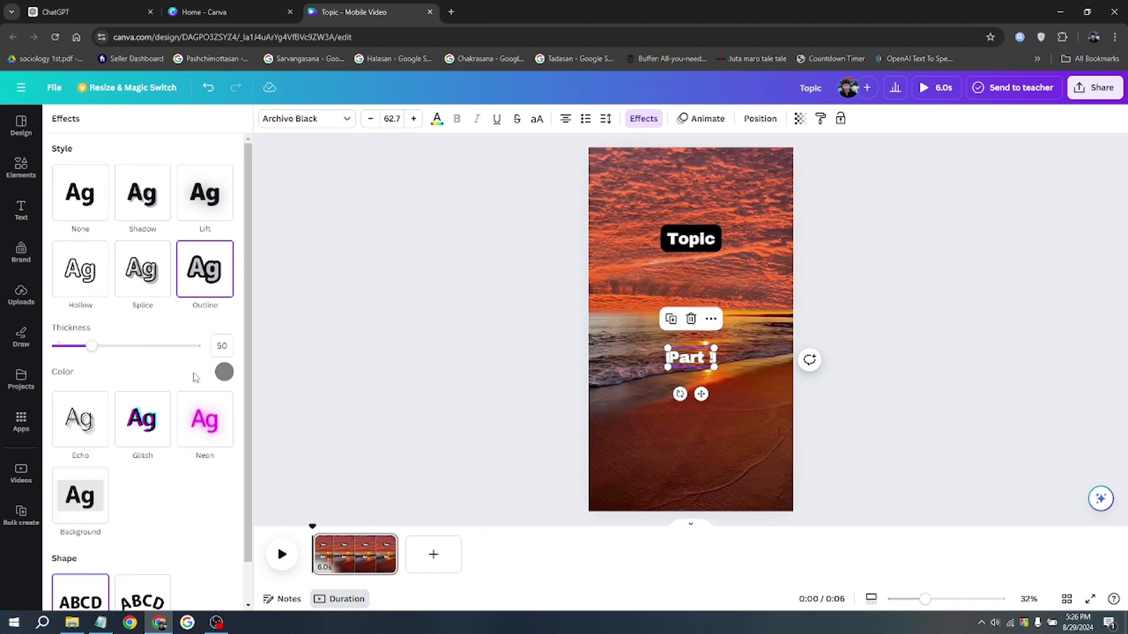
Set the Part 1 outline colour to black with thickness 85.
click(224, 372)
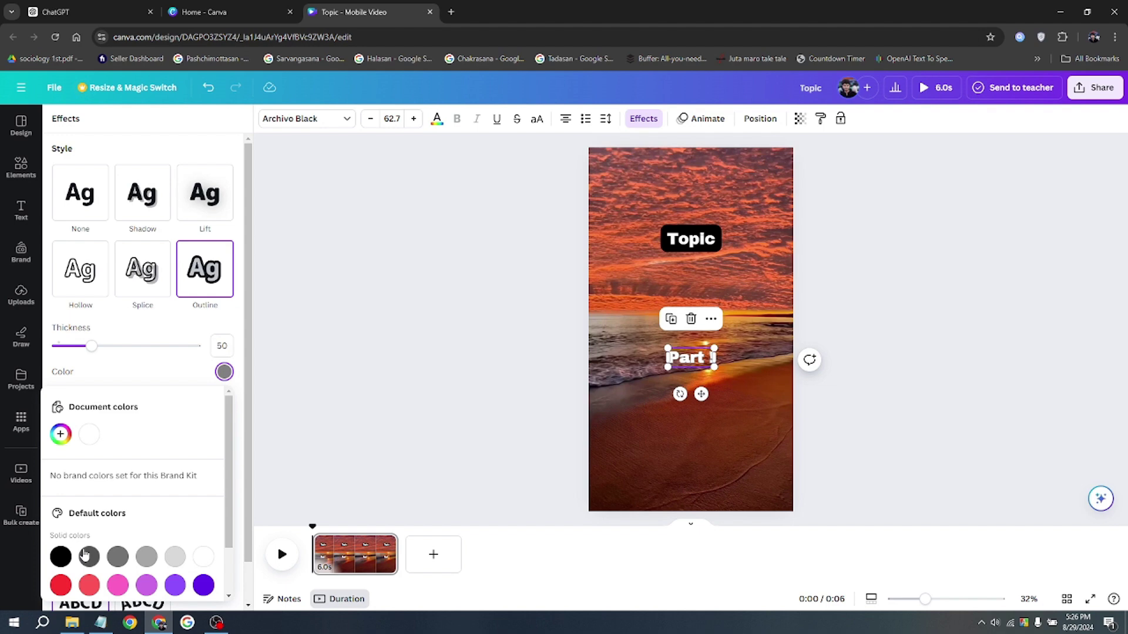
click(60, 557)
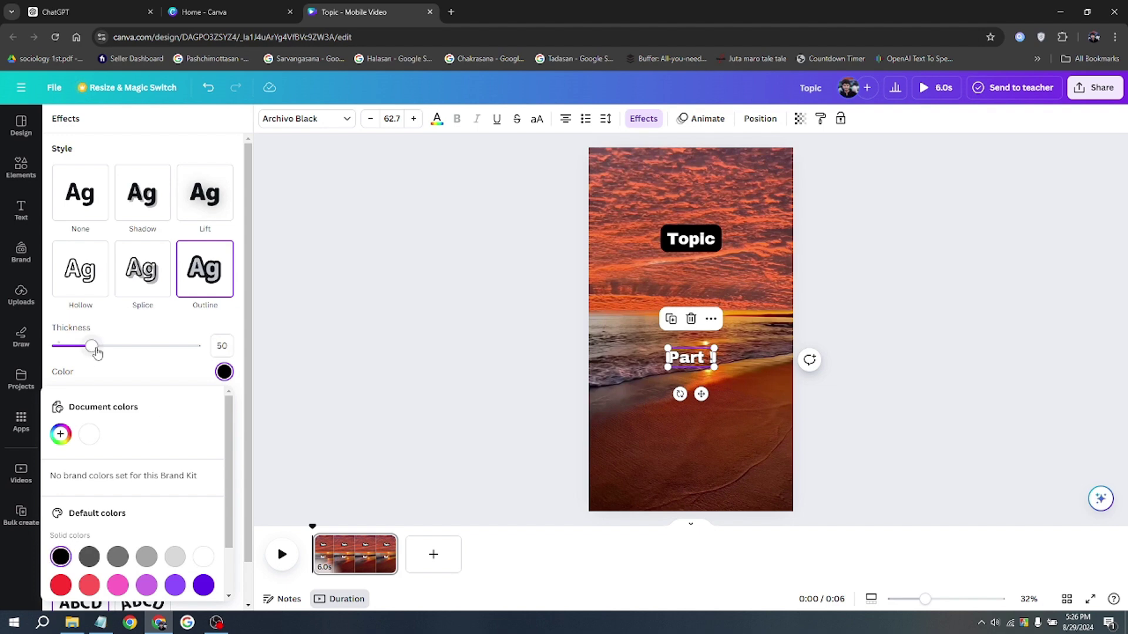
drag(92, 346, 131, 351)
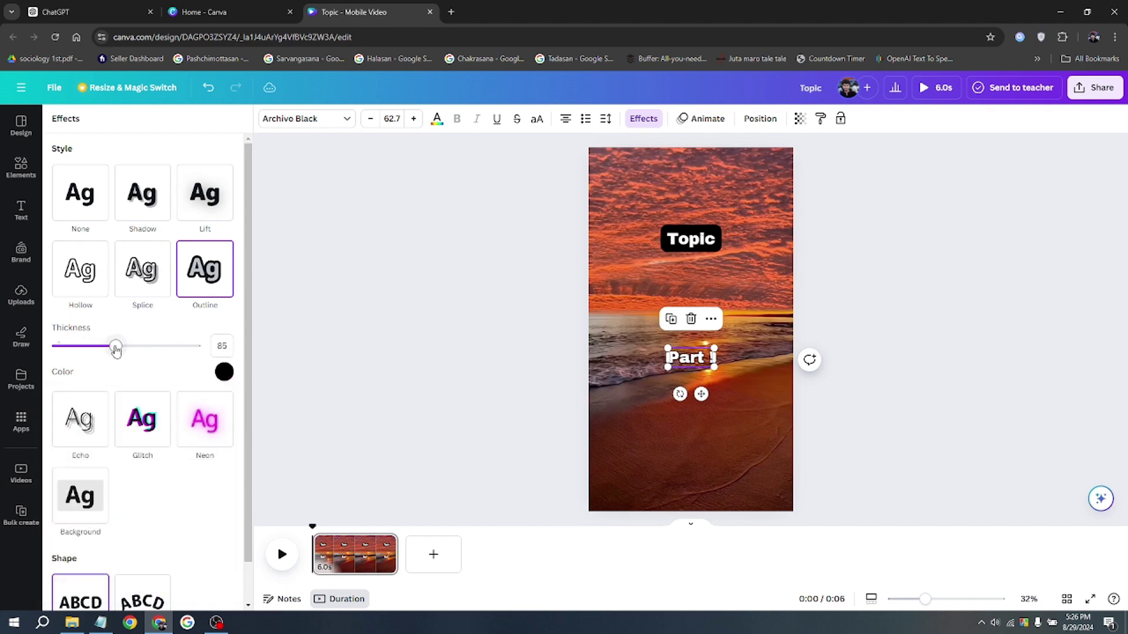
click(616, 370)
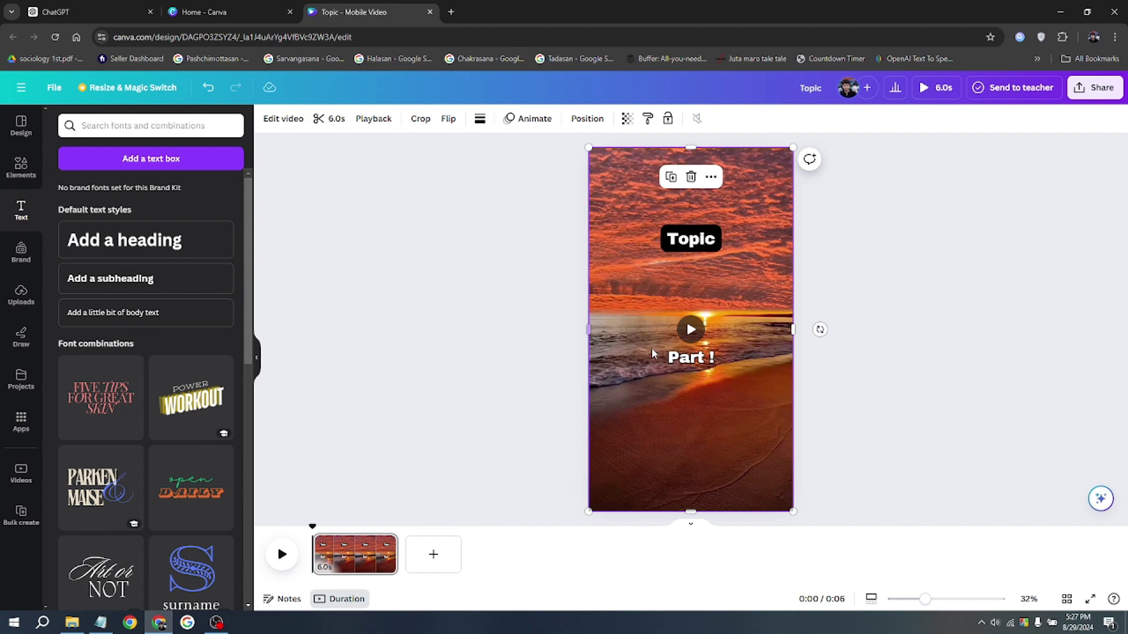
click(690, 357)
Stretch the Part 1 text box to the full frame width.
click(616, 369)
click(690, 357)
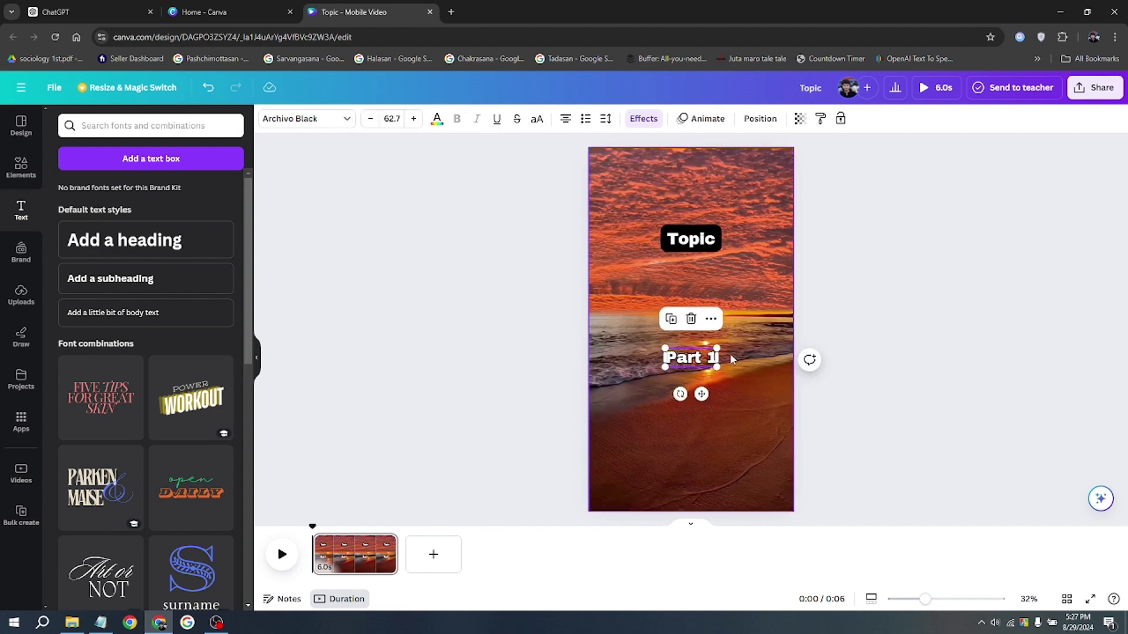
drag(717, 358, 793, 358)
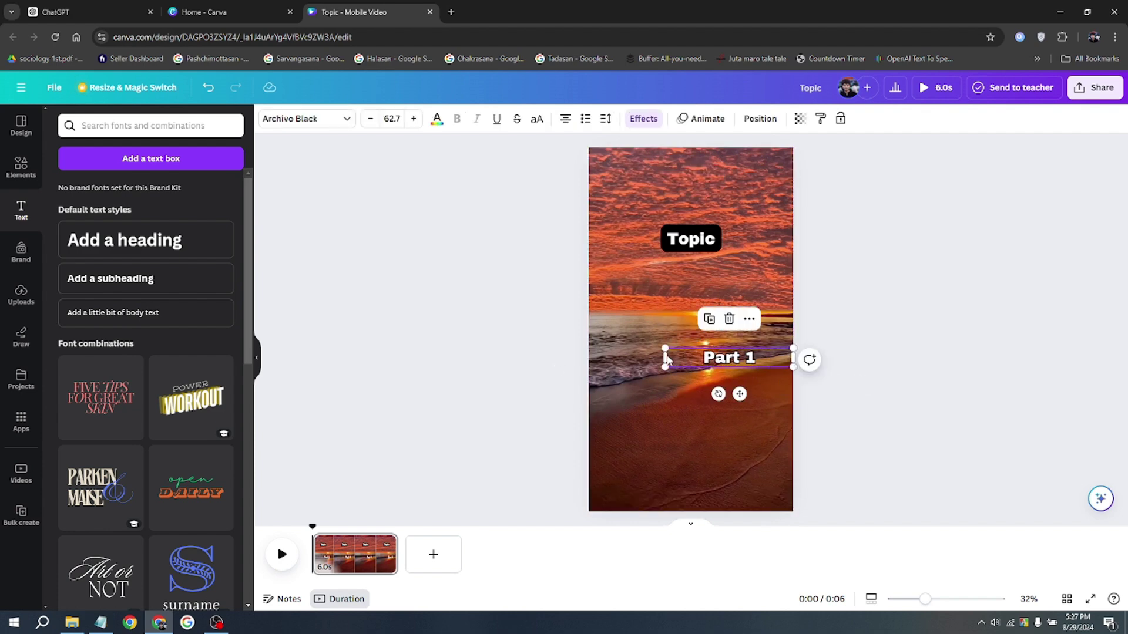
drag(644, 358, 585, 360)
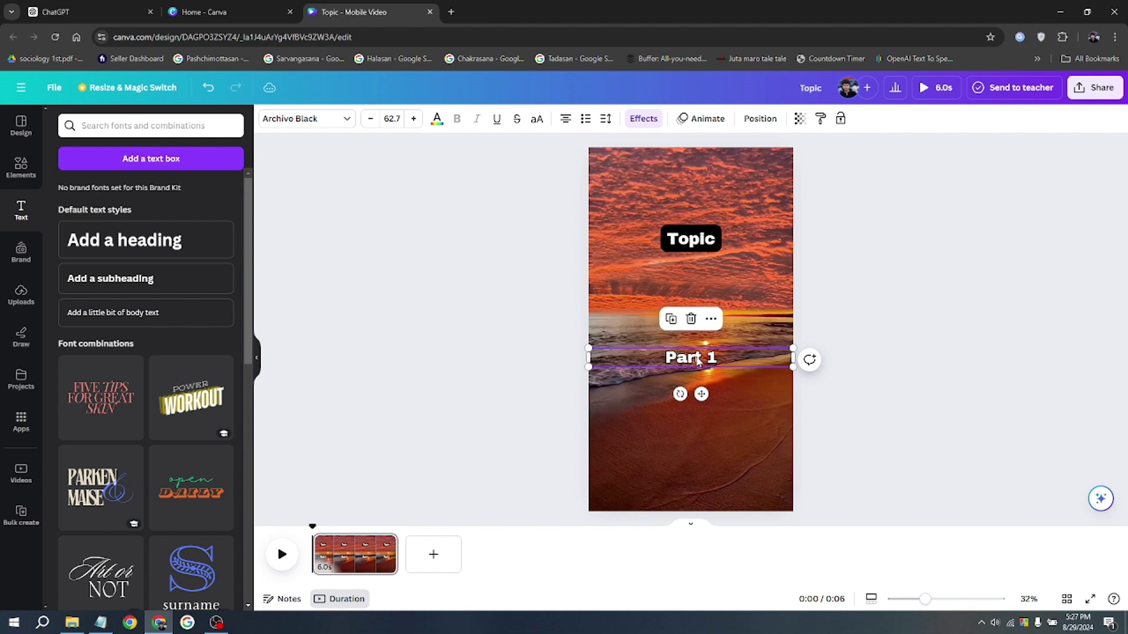
Duplicate Part 1 into a 'Part 2' line placed just below it.
click(712, 319)
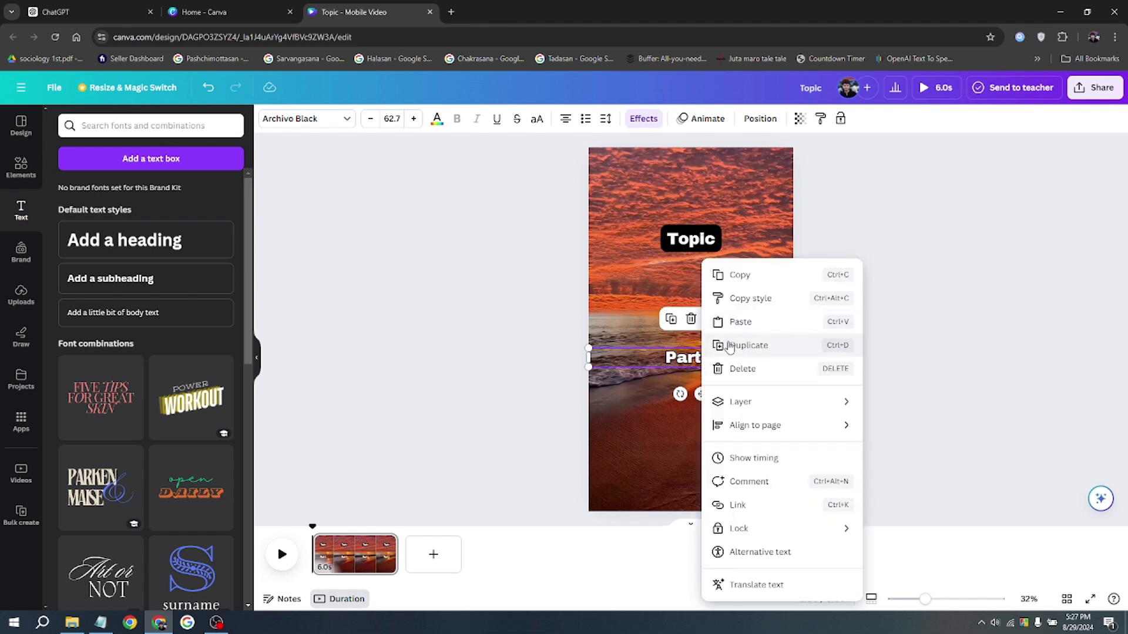
click(729, 346)
drag(689, 363, 687, 382)
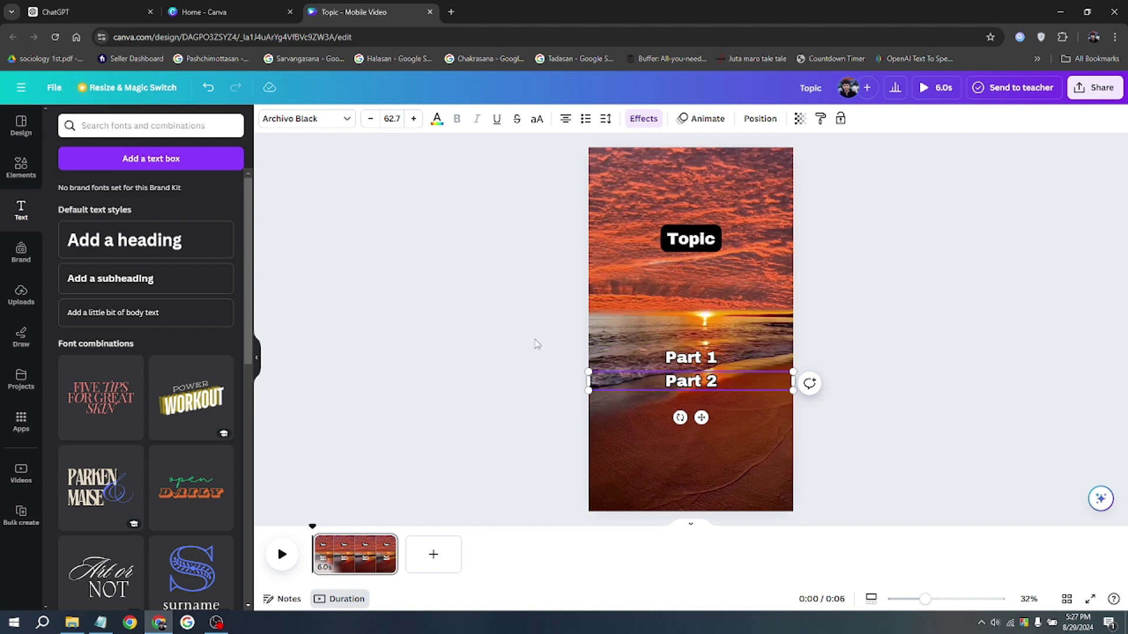
click(536, 344)
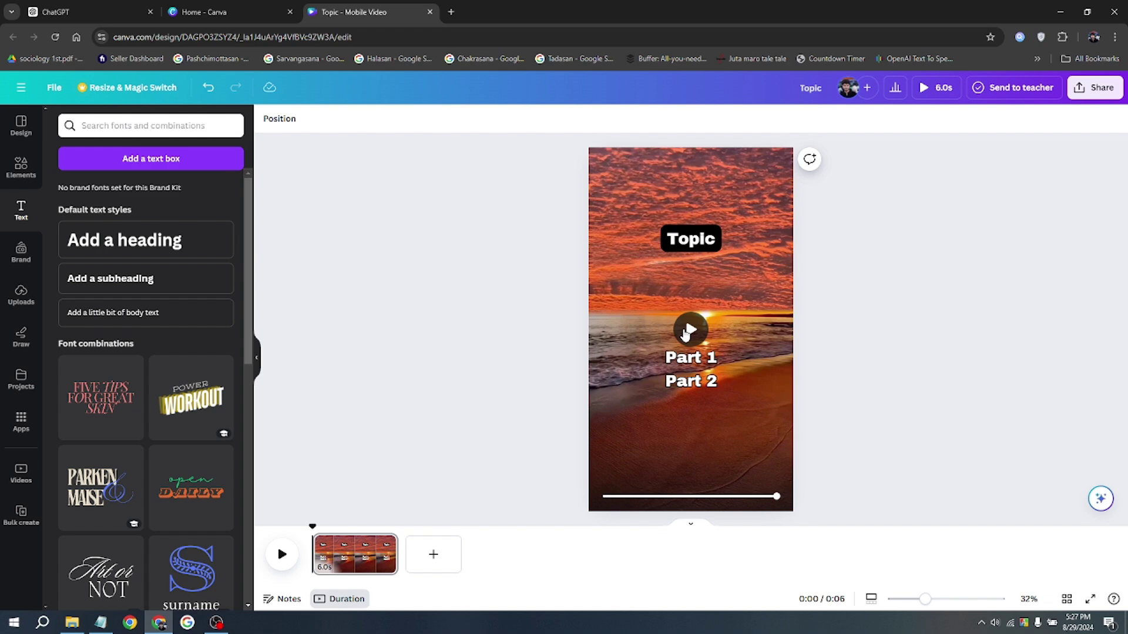
Preview the video and show Part 1's timing track in the timeline.
click(689, 332)
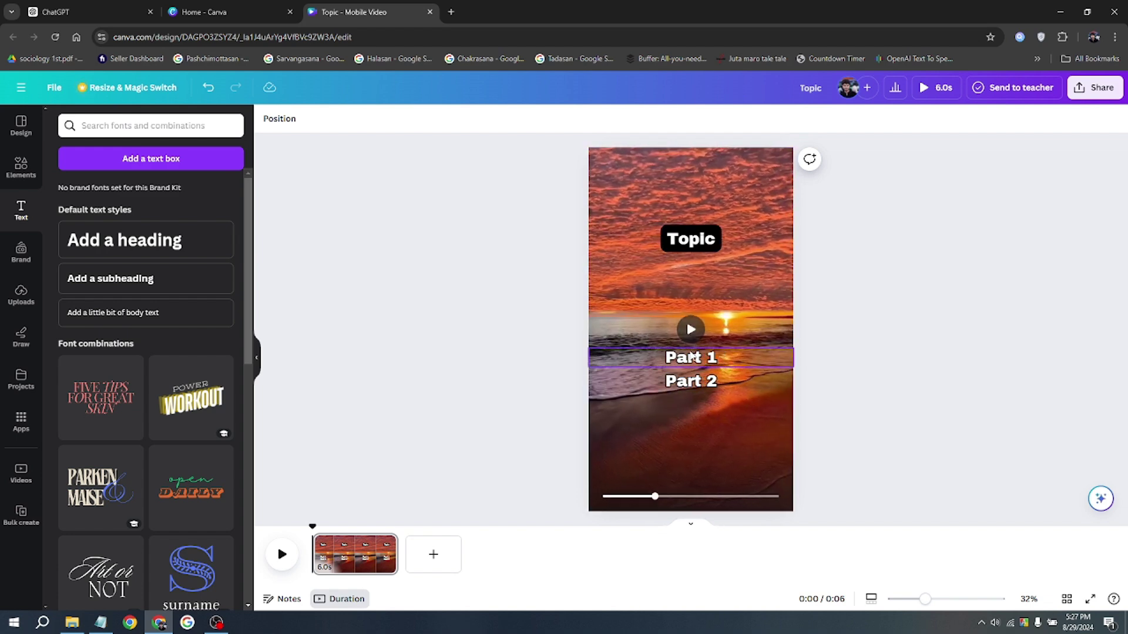
click(694, 357)
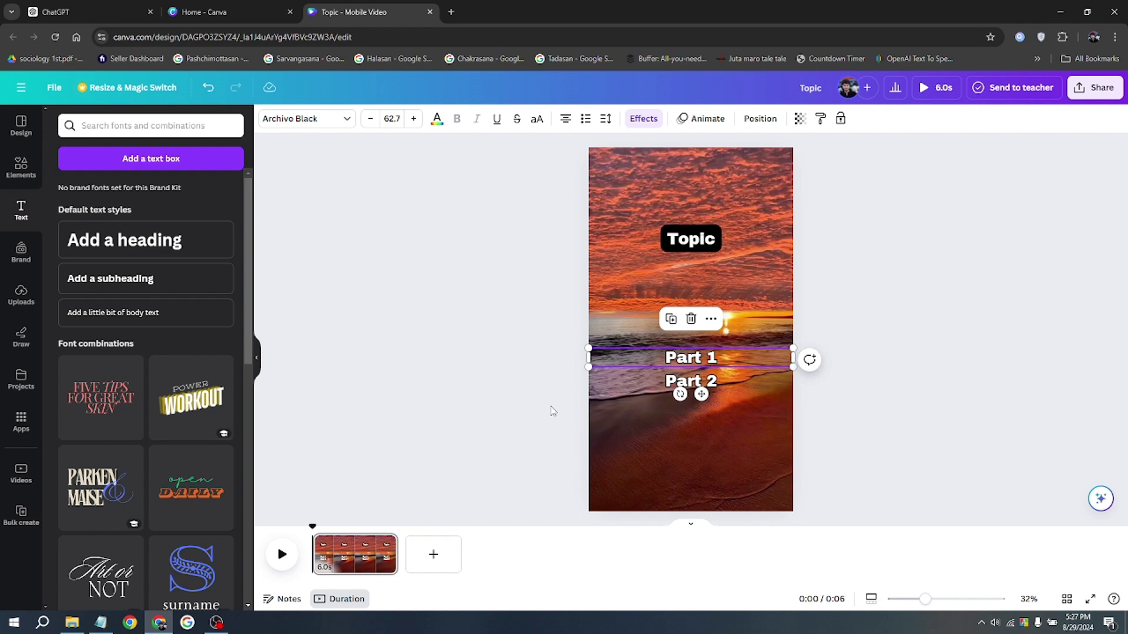
right_click(697, 357)
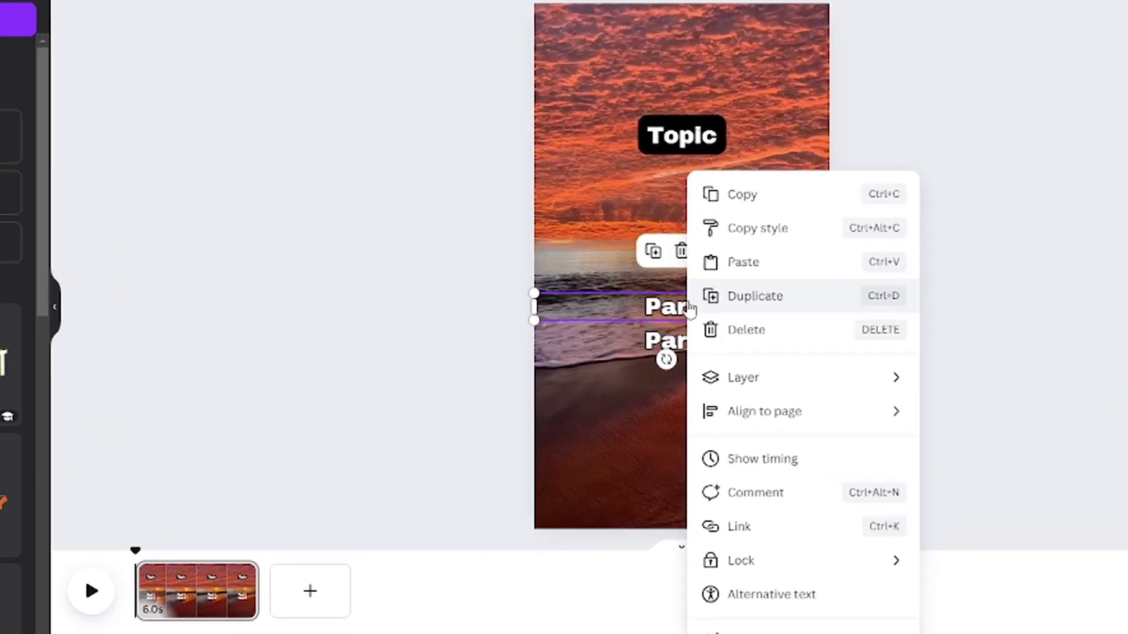
click(753, 465)
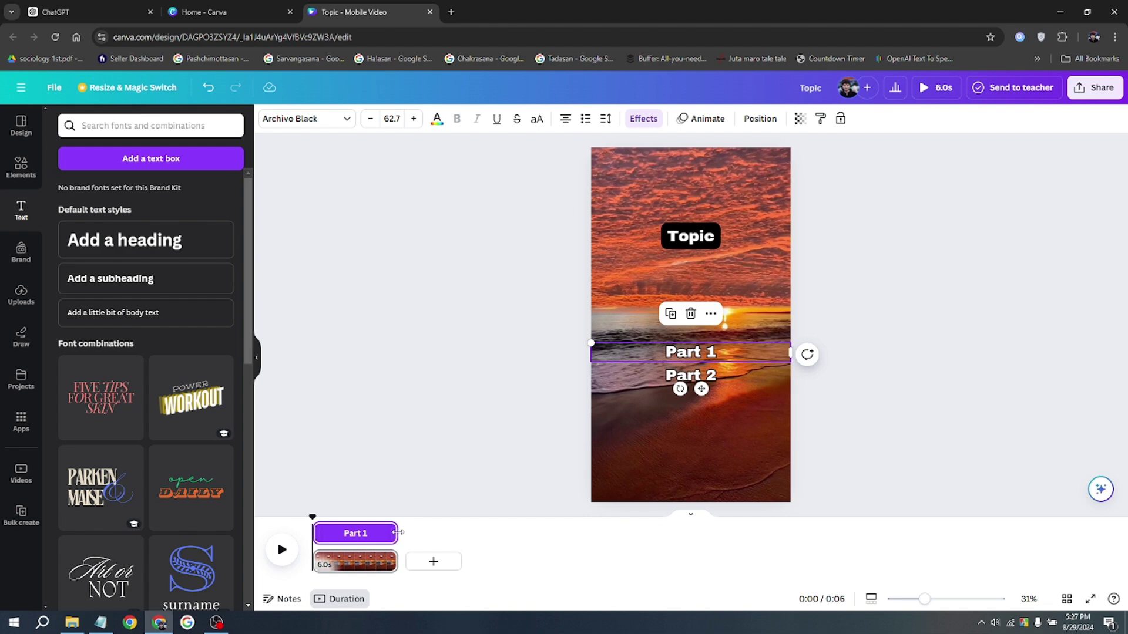
Shorten Part 1's time on screen and push Part 2's start later in the clip.
drag(376, 533, 360, 534)
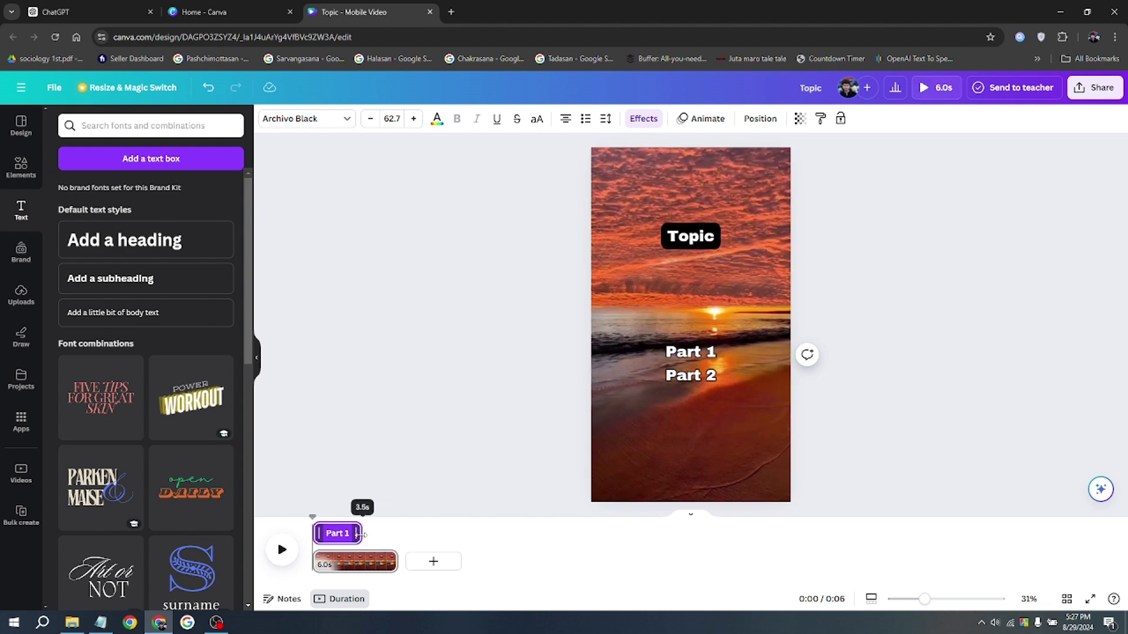
click(658, 408)
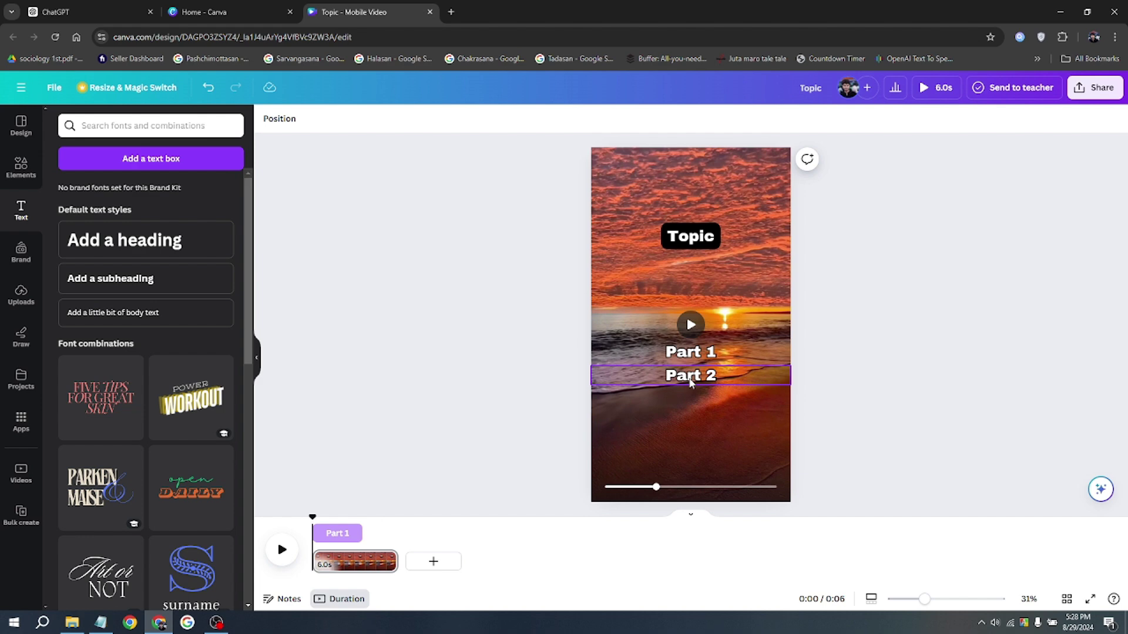
click(693, 378)
drag(325, 510, 363, 510)
click(684, 332)
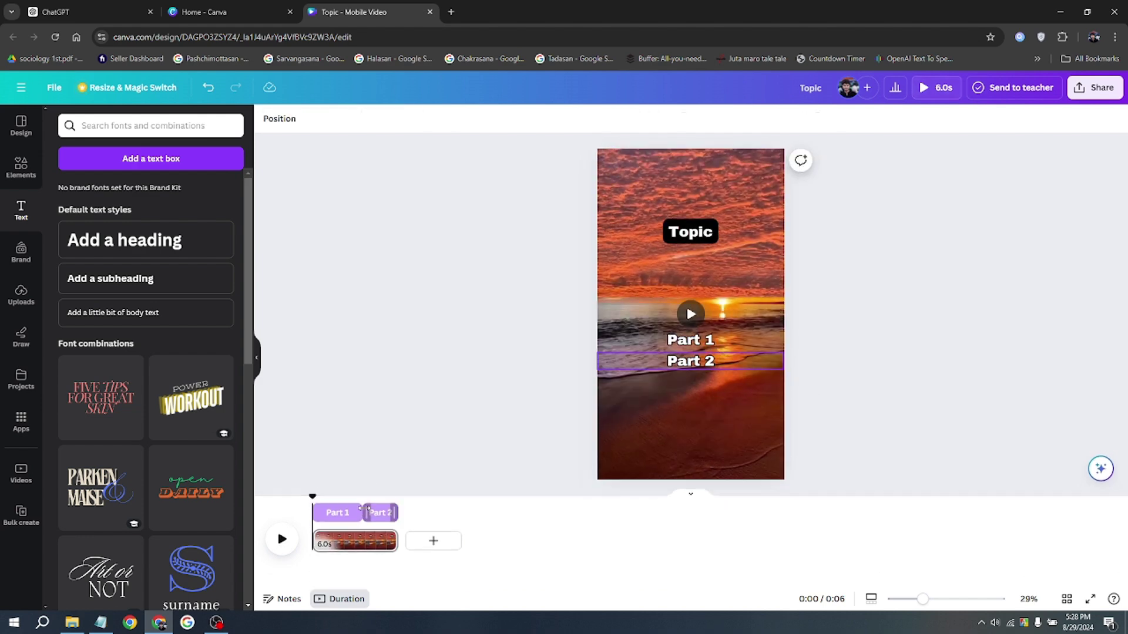
click(691, 325)
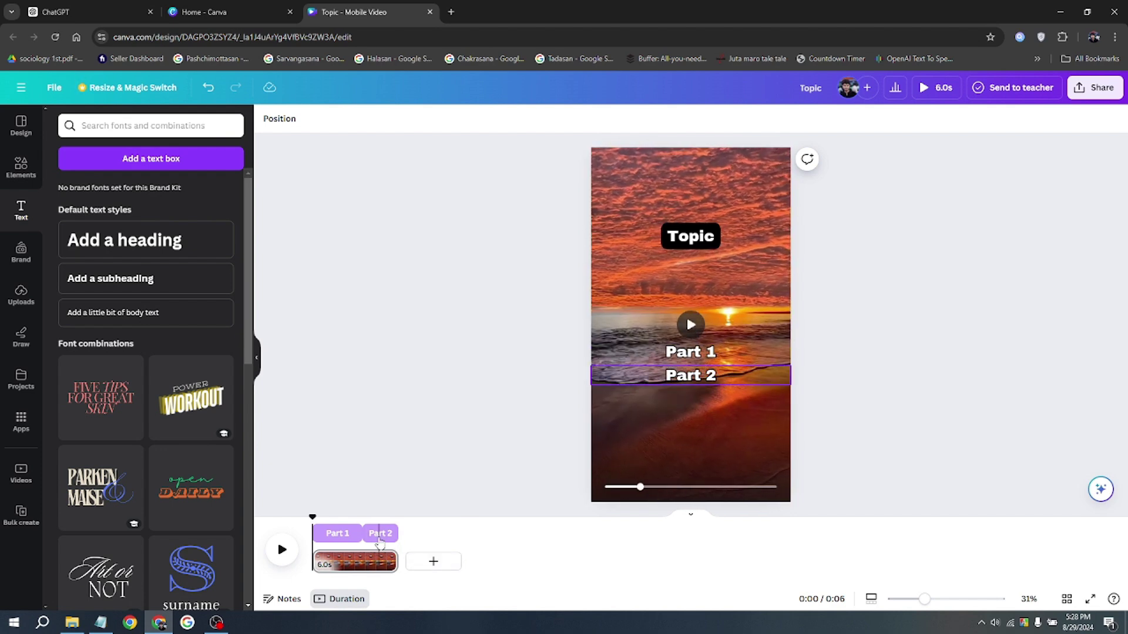
Move Part 2 onto its own timing track, then replay from the start to check timing.
click(379, 533)
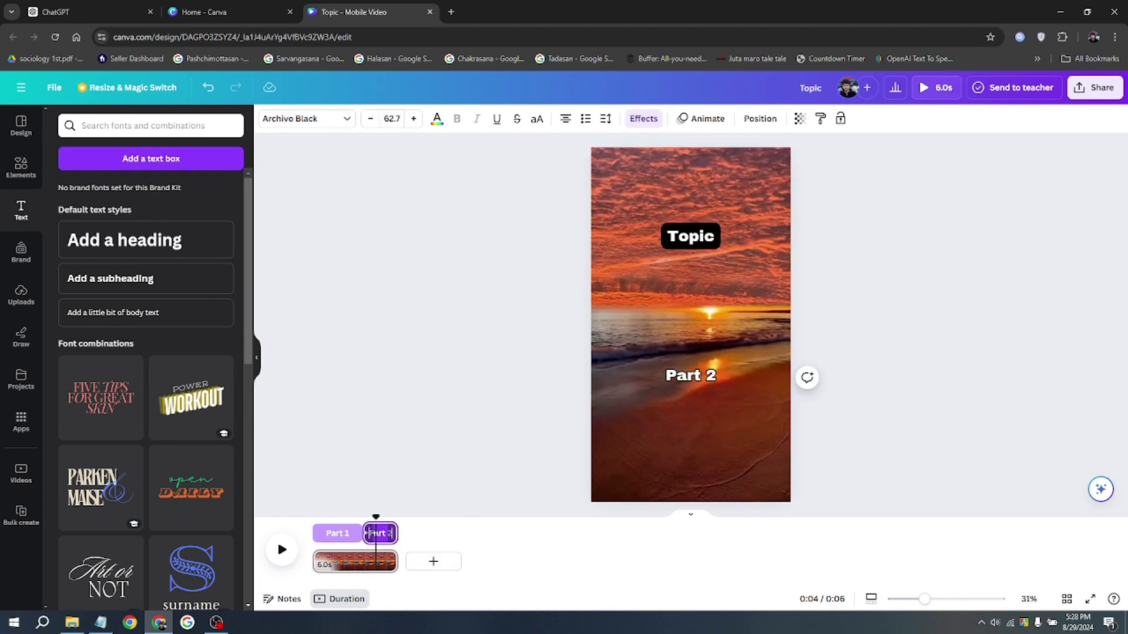
drag(376, 534, 369, 510)
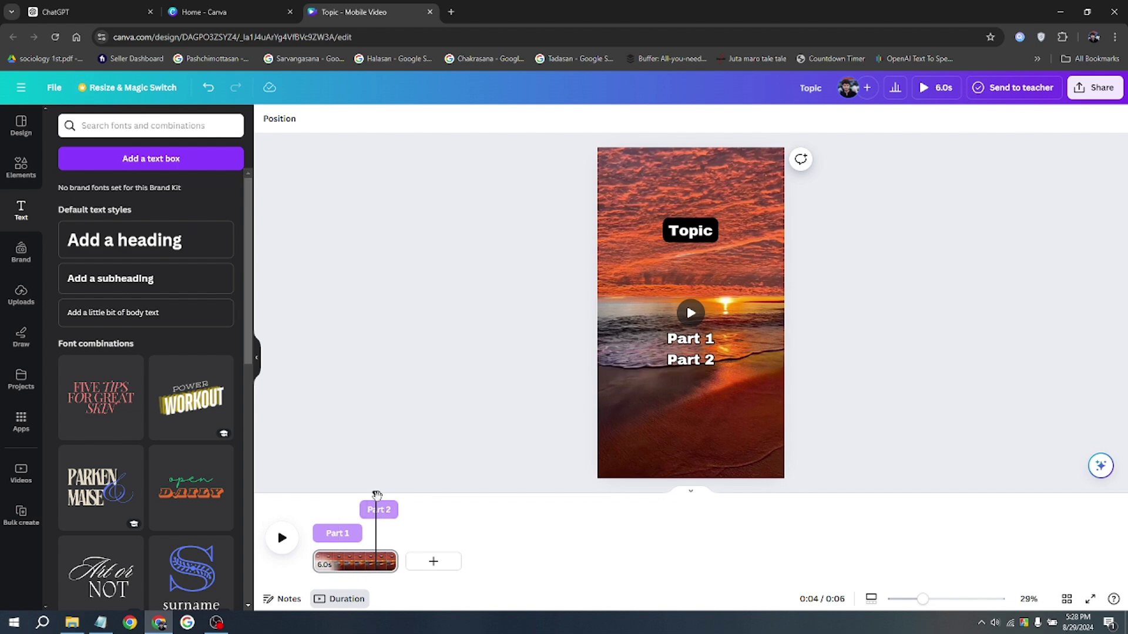
click(323, 517)
key(space)
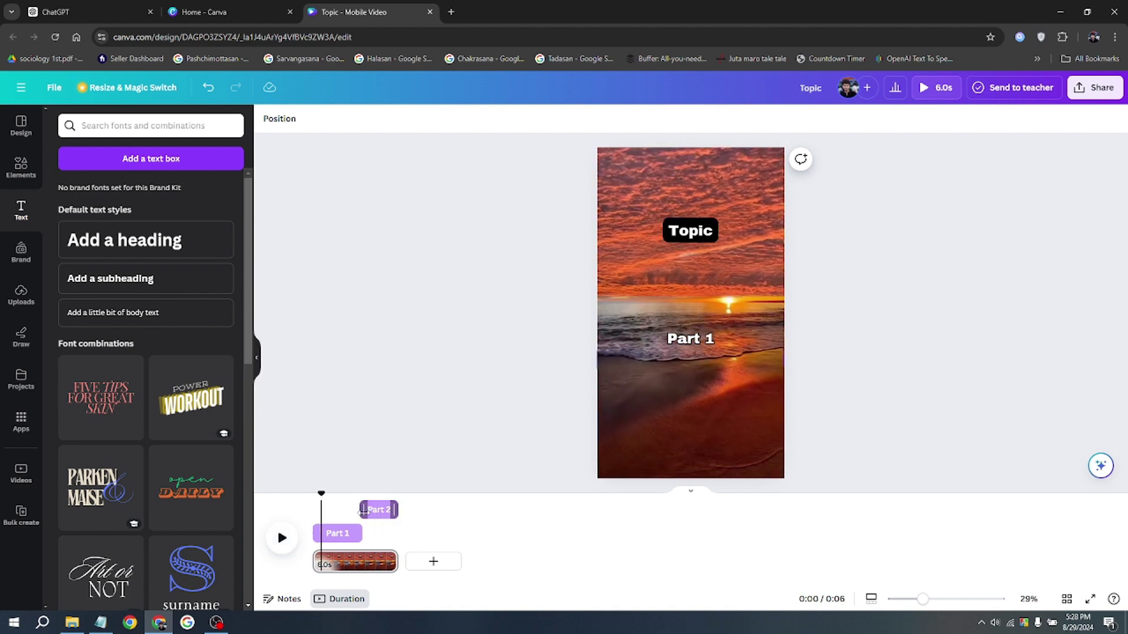
click(364, 511)
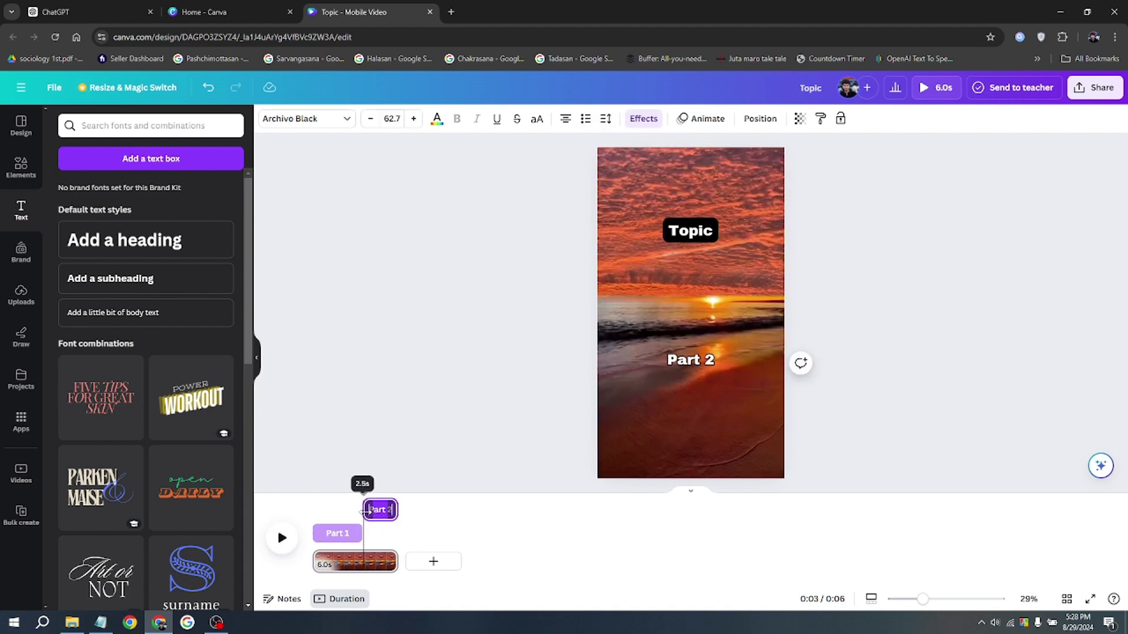
click(348, 523)
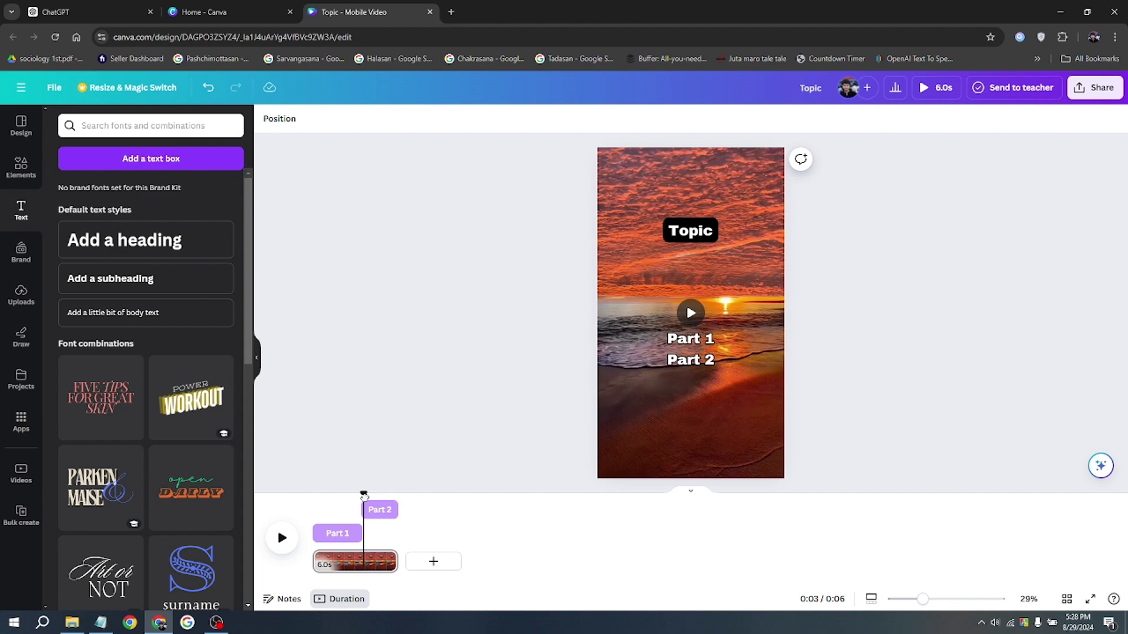
drag(364, 496, 312, 493)
click(288, 537)
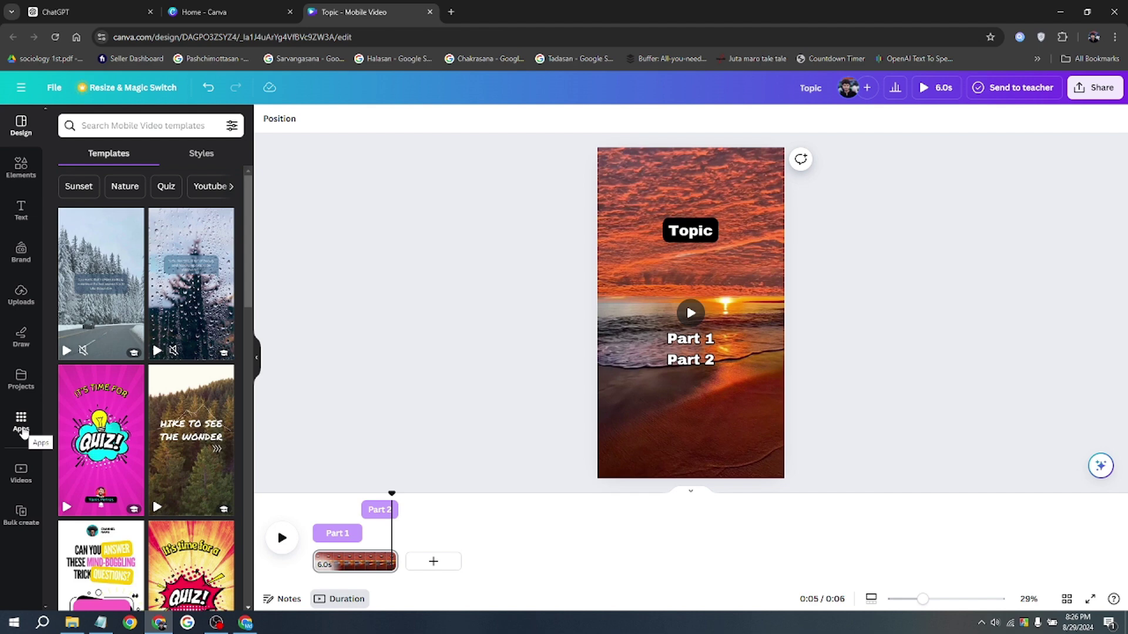
Find Bulk create under Apps and select the Name column of its manual data table.
click(22, 429)
scroll(141, 321, down, 2)
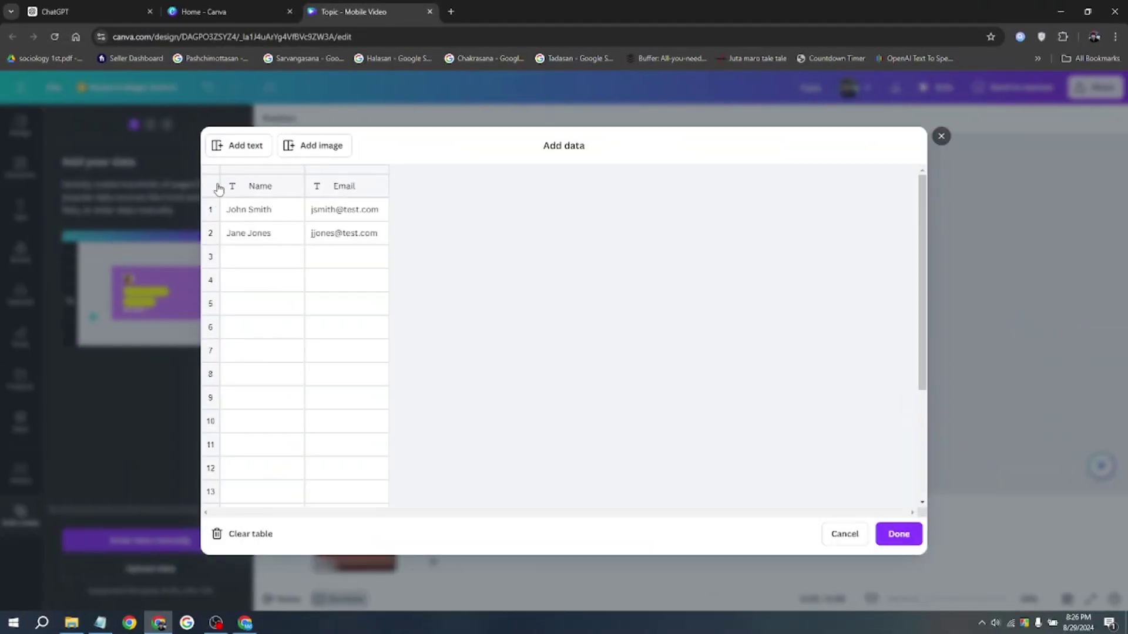
click(244, 188)
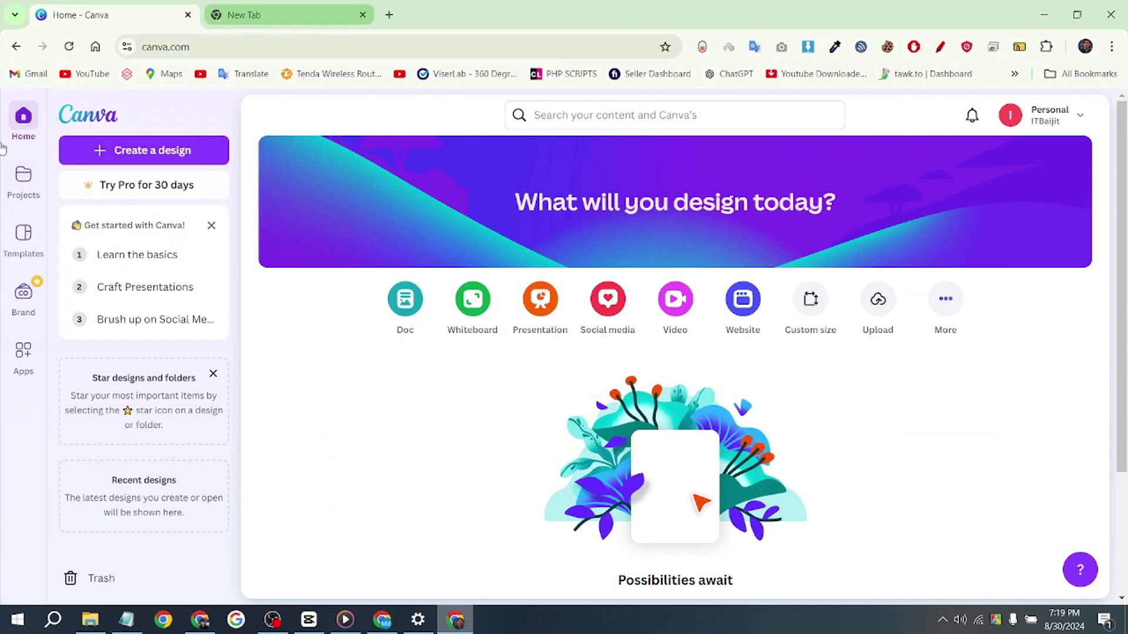
Search Google for 'bingotingo' in a new tab and open the BingoTingo website.
click(270, 16)
click(292, 41)
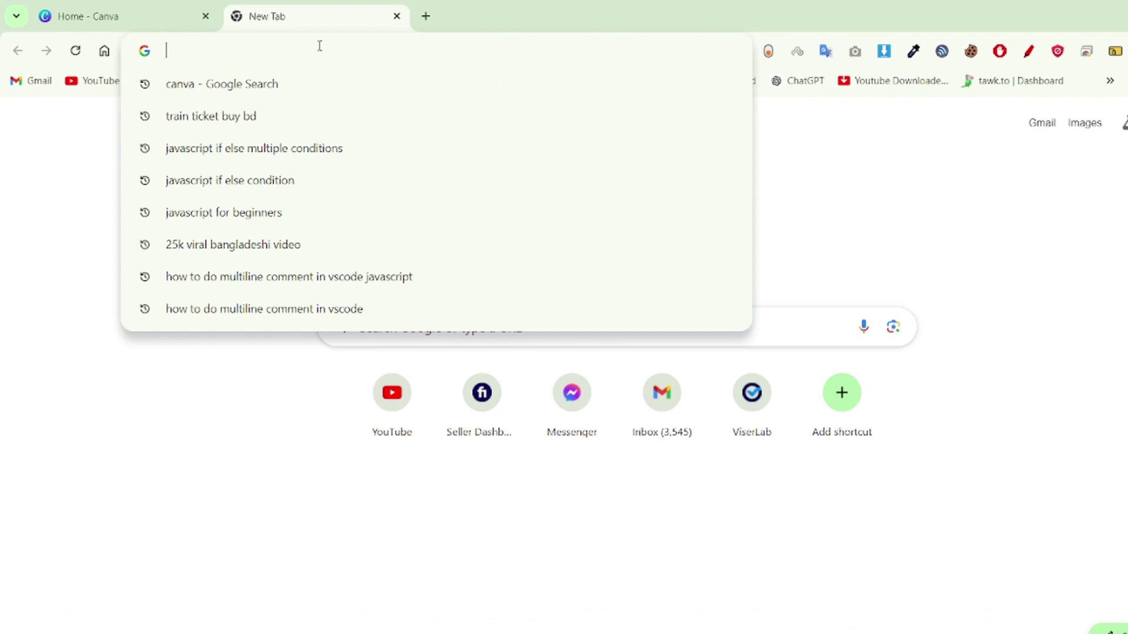
text(bingotingo)
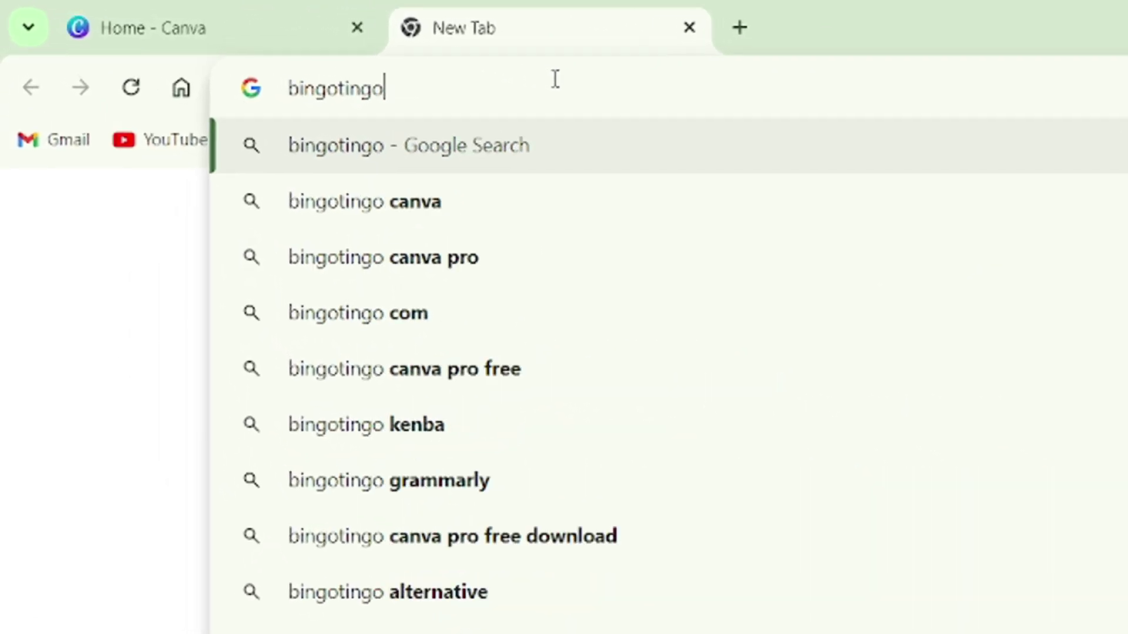
key(Return)
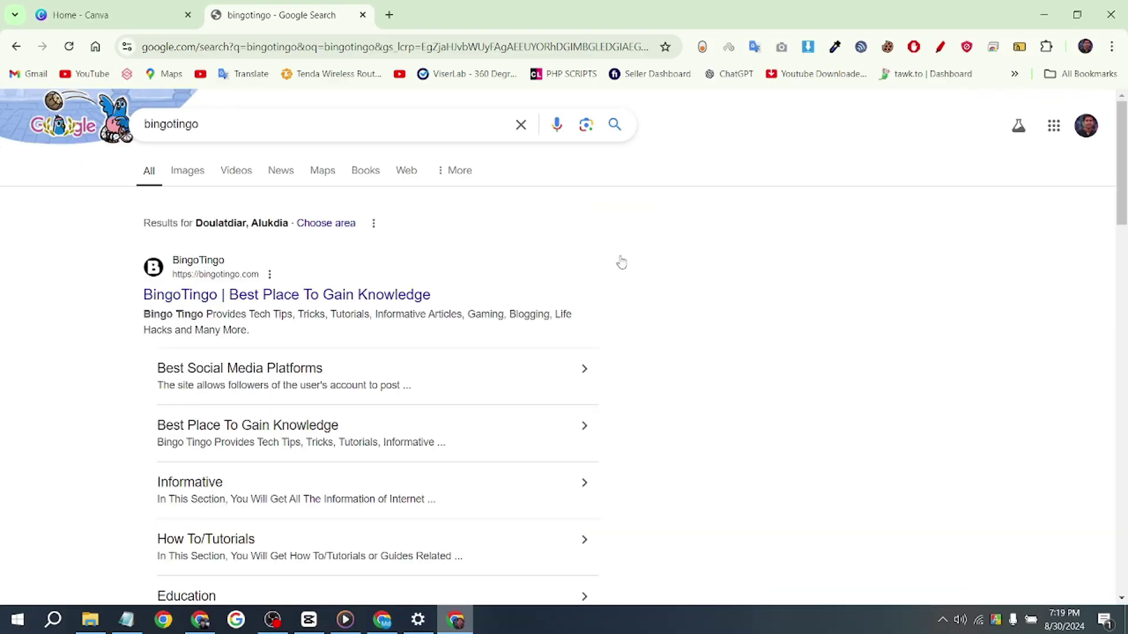
click(377, 296)
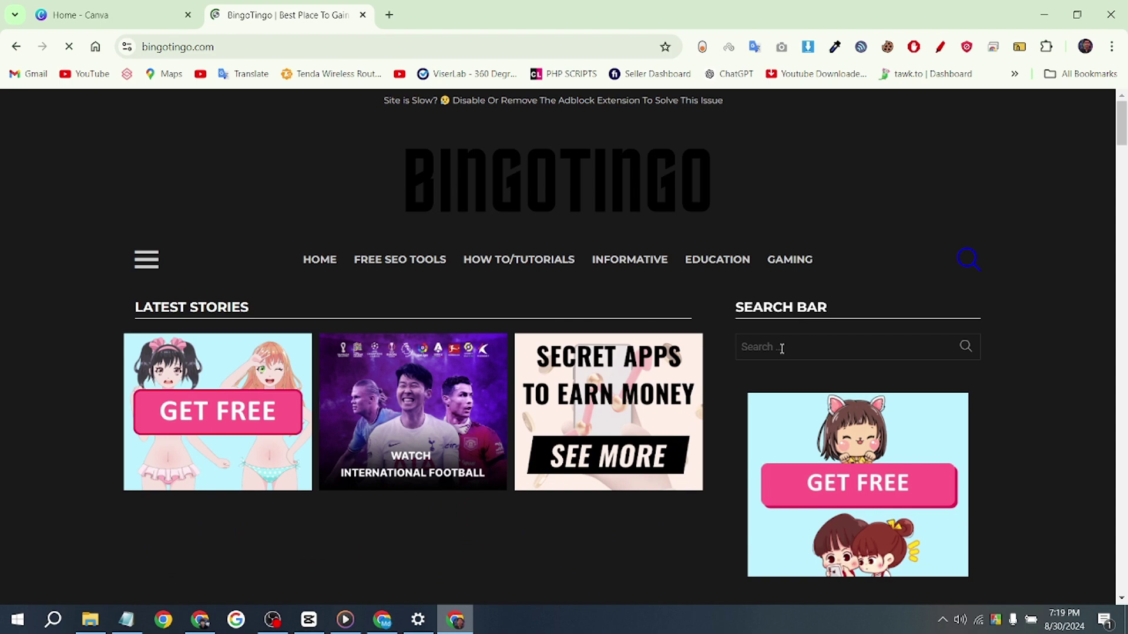
Search BingoTingo for 'kenba', open the Kenba guide article and scroll to its Free Guide download.
click(789, 349)
text(kenba)
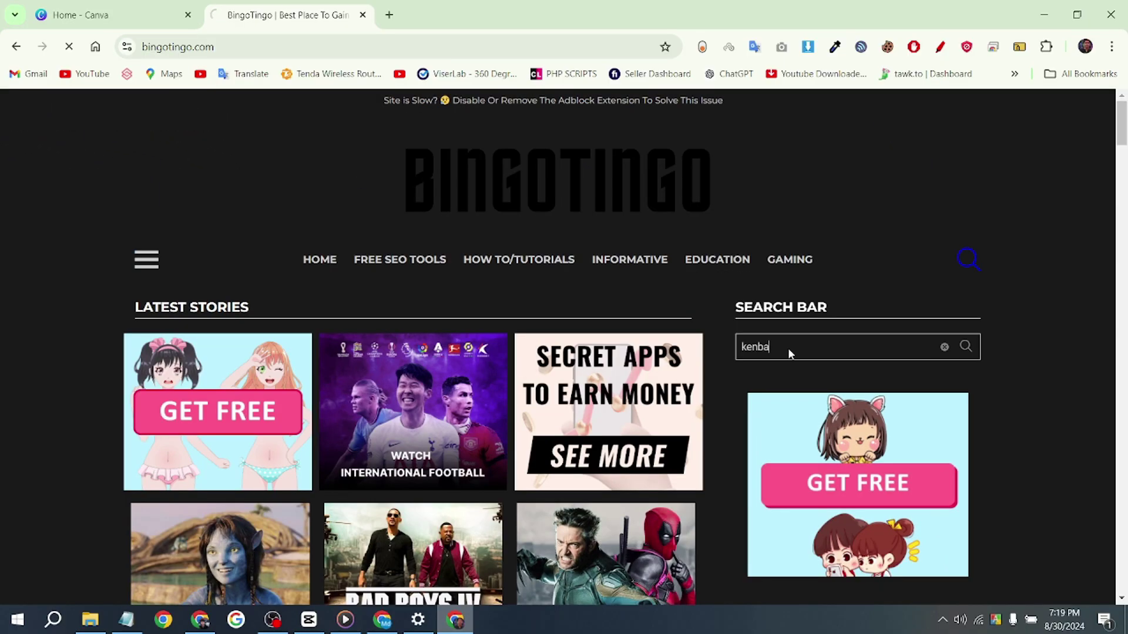
key(Return)
scroll(563, 176, down, 4)
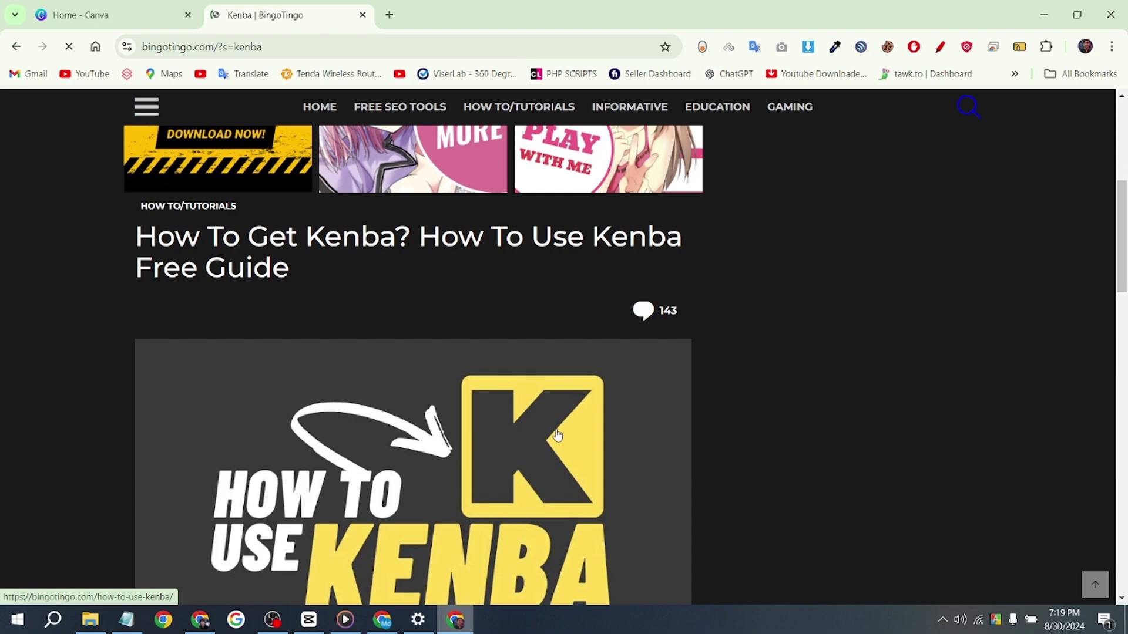
click(556, 435)
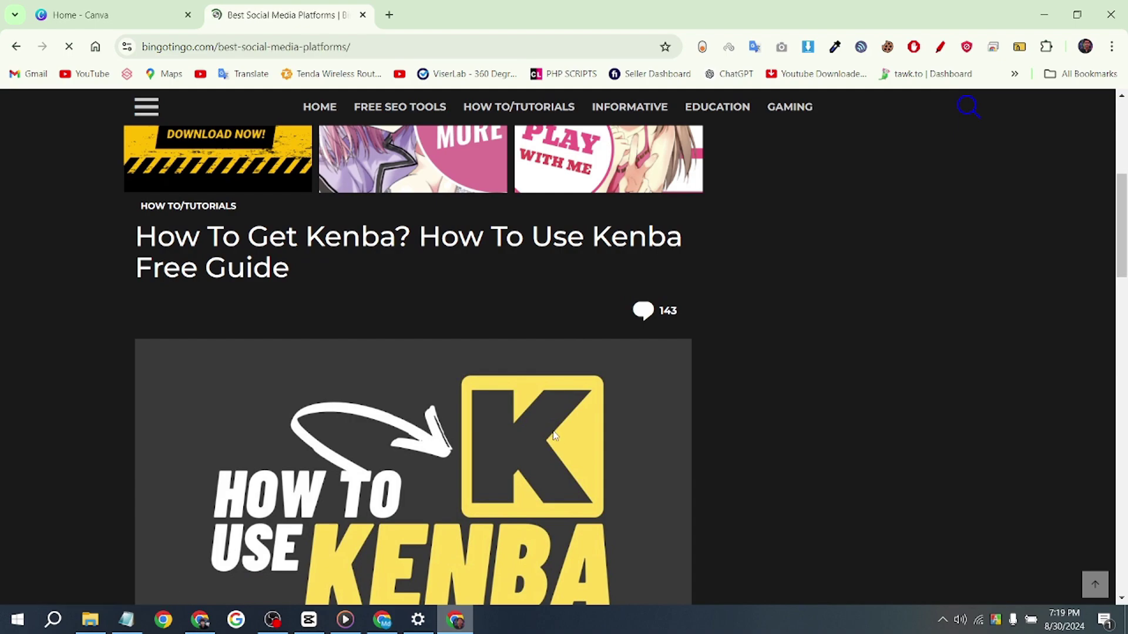
scroll(459, 270, down, 15)
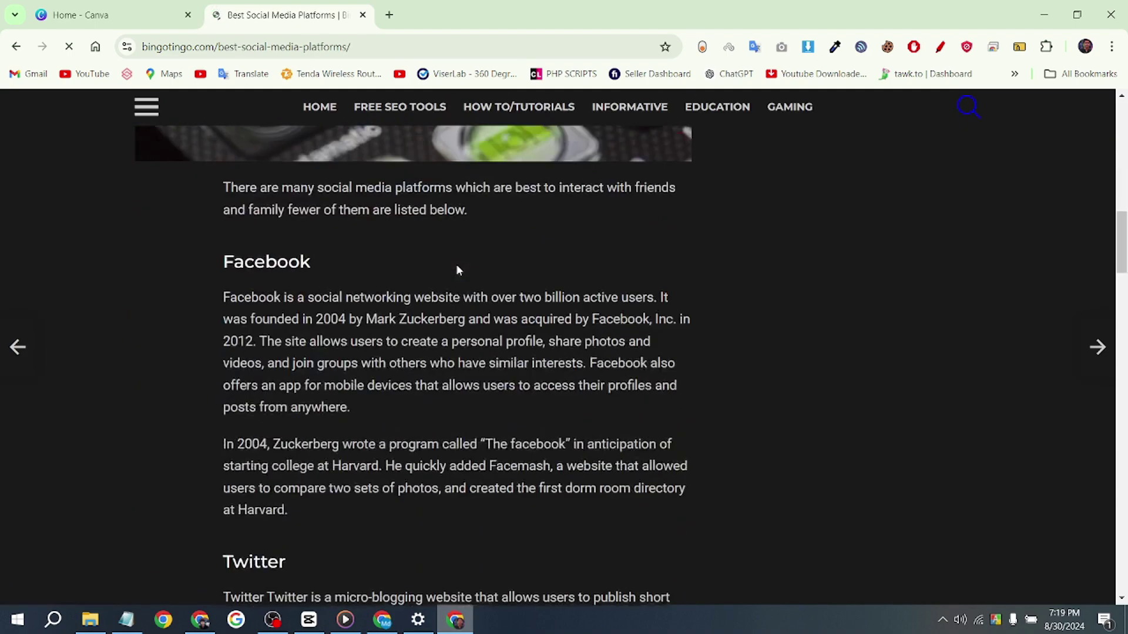
scroll(459, 270, down, 20)
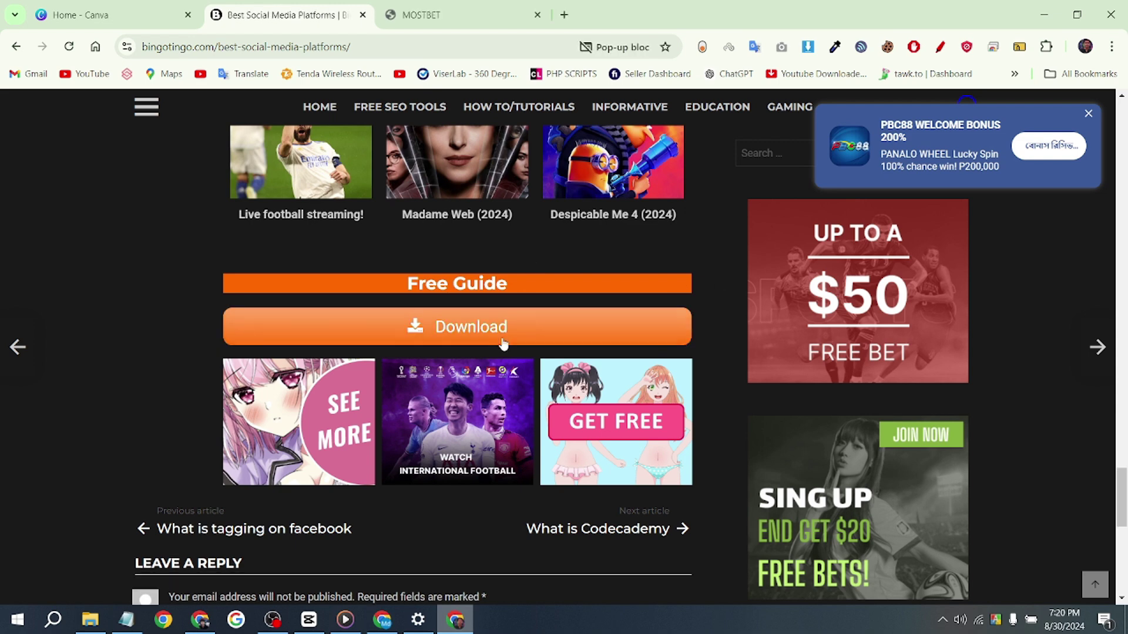
Follow the orange Free Guide Download button through to the Canva team-invite page.
click(499, 338)
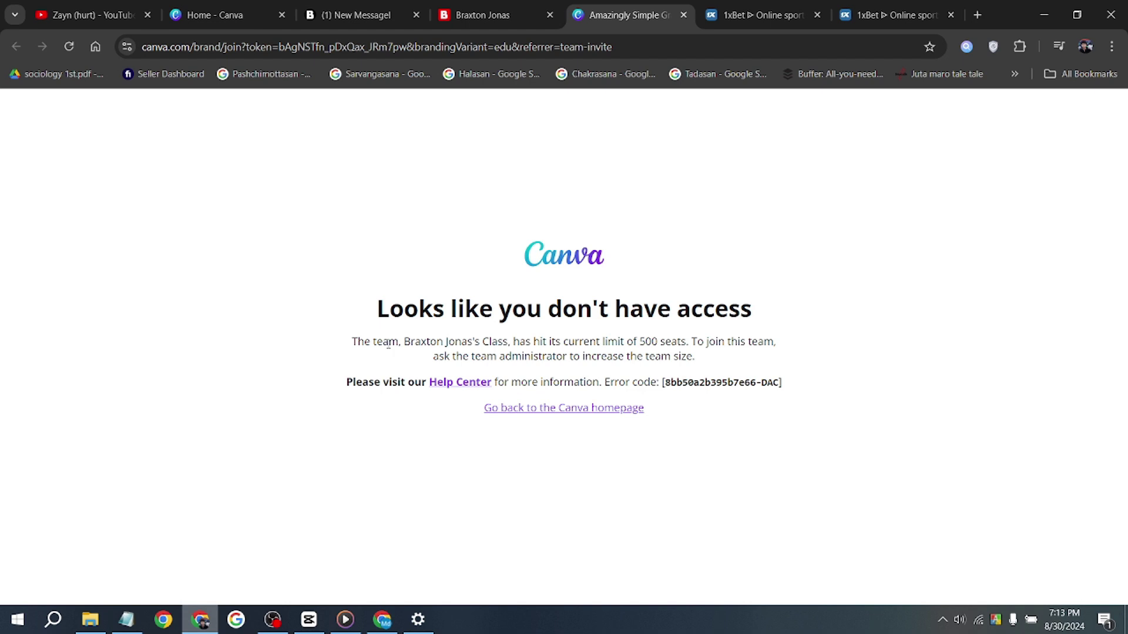
drag(472, 342, 473, 356)
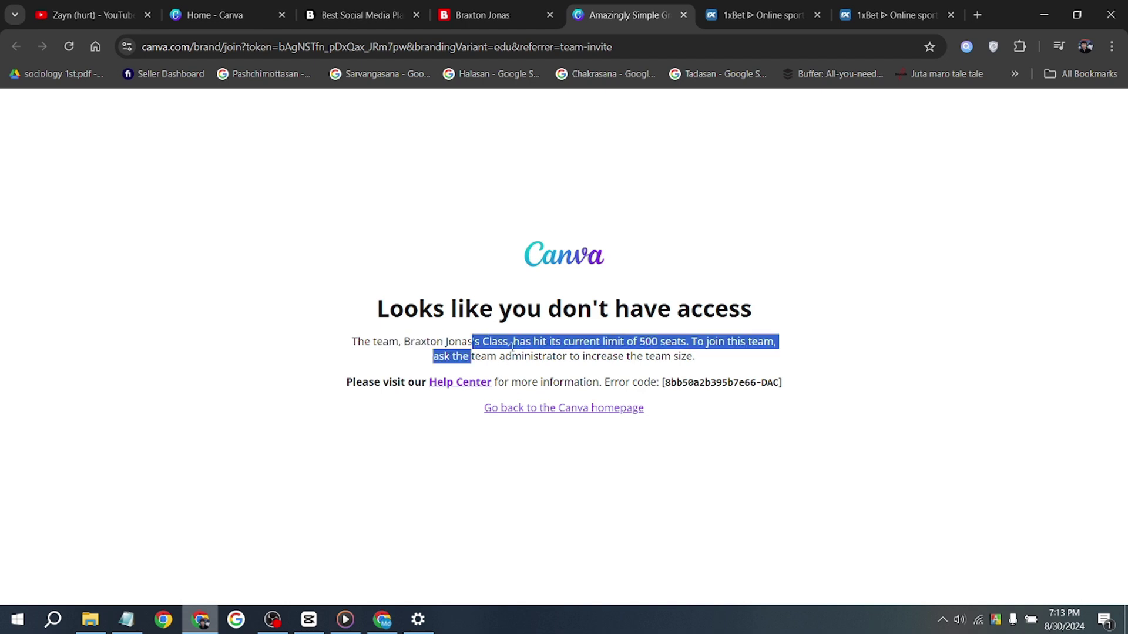
click(457, 315)
drag(578, 309, 434, 309)
click(389, 336)
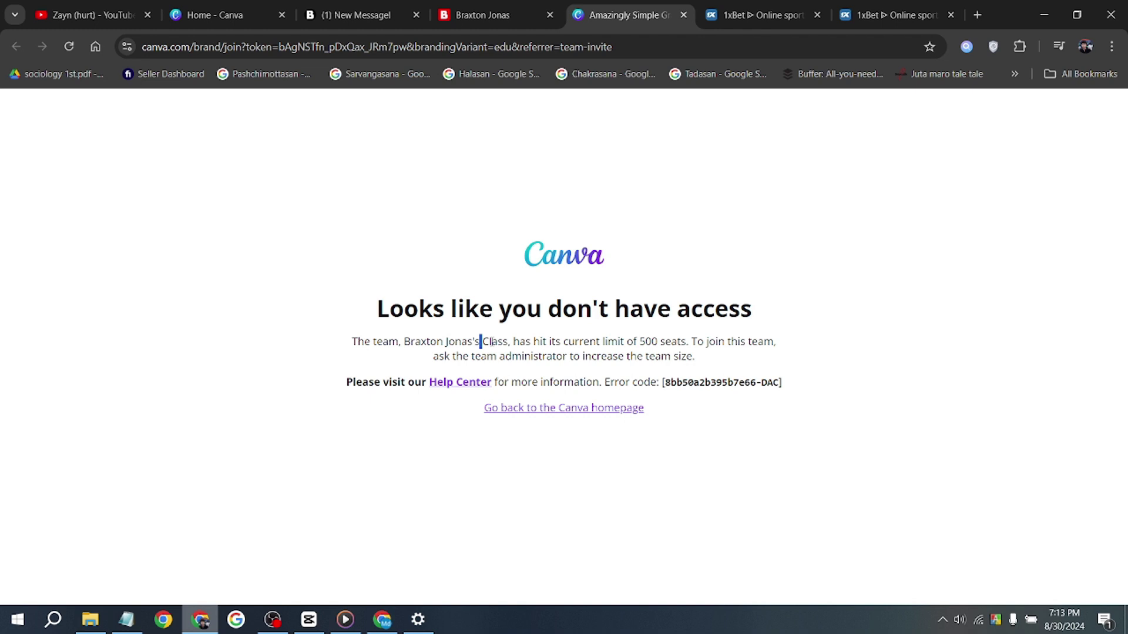
drag(747, 341, 780, 342)
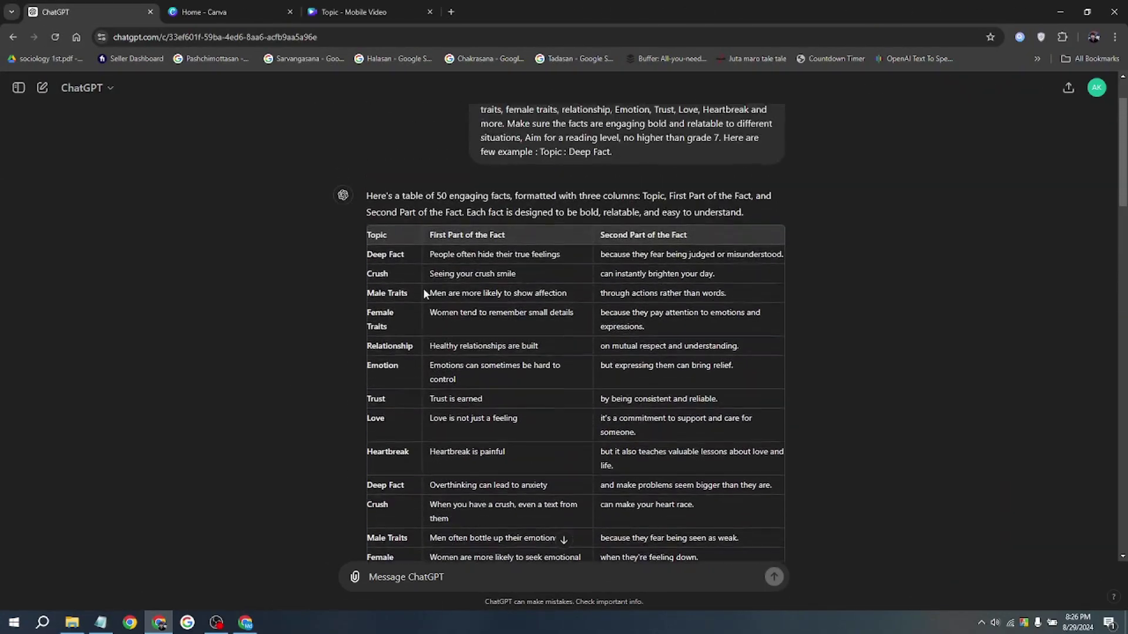
Copy the ChatGPT facts table and return to the Canva 'Topic' Mobile Video design.
drag(395, 270, 715, 355)
scroll(582, 352, down, 10)
scroll(587, 381, down, 3)
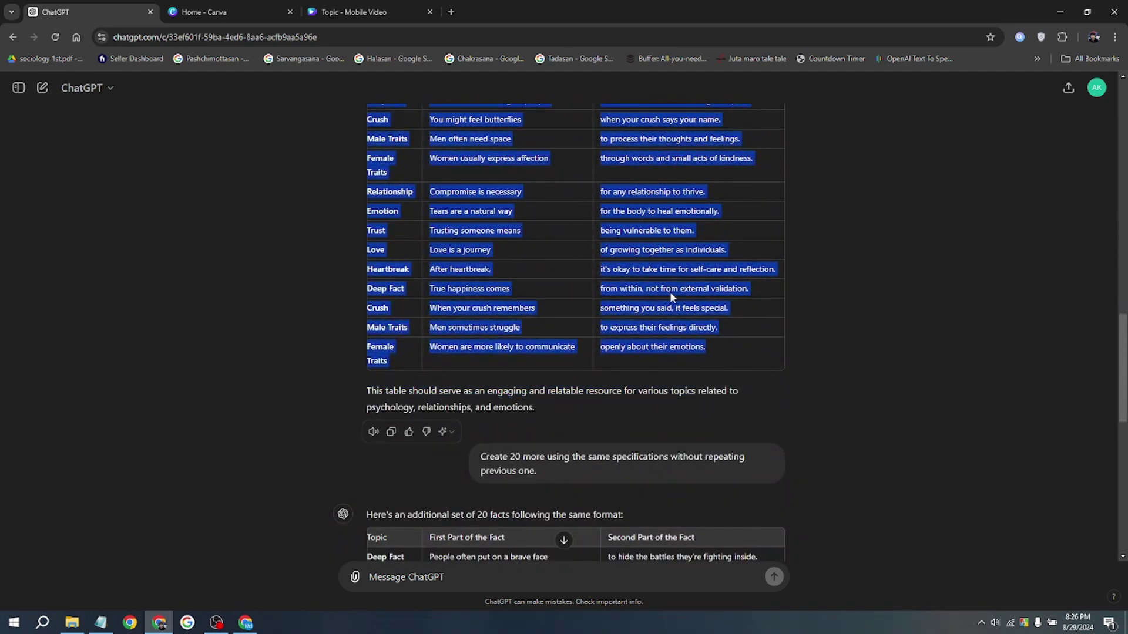
right_click(651, 251)
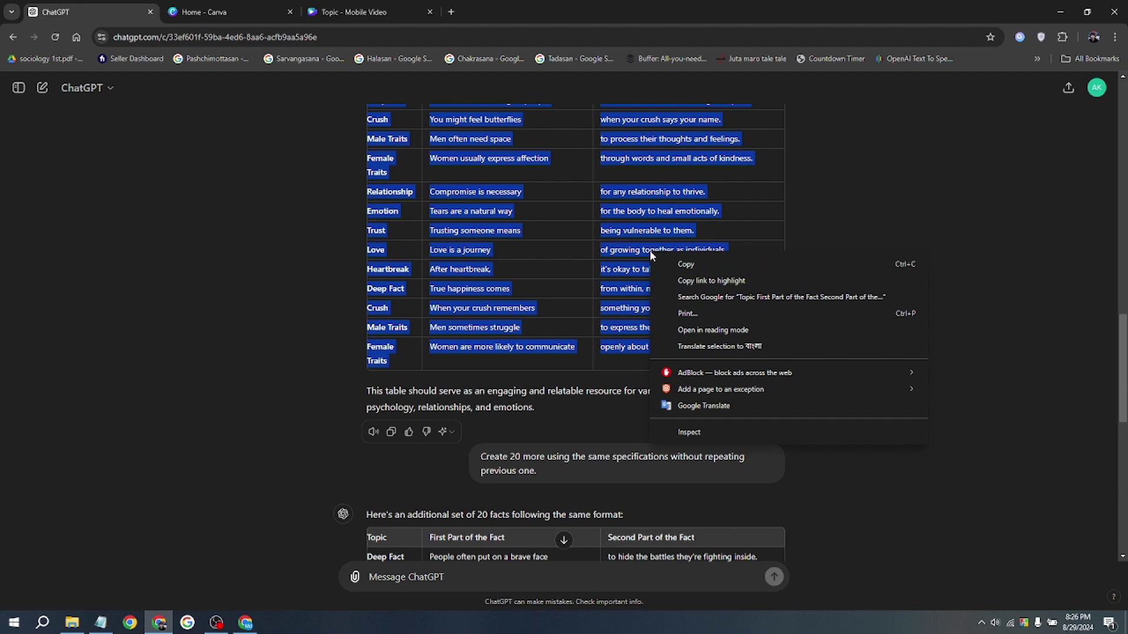
click(672, 262)
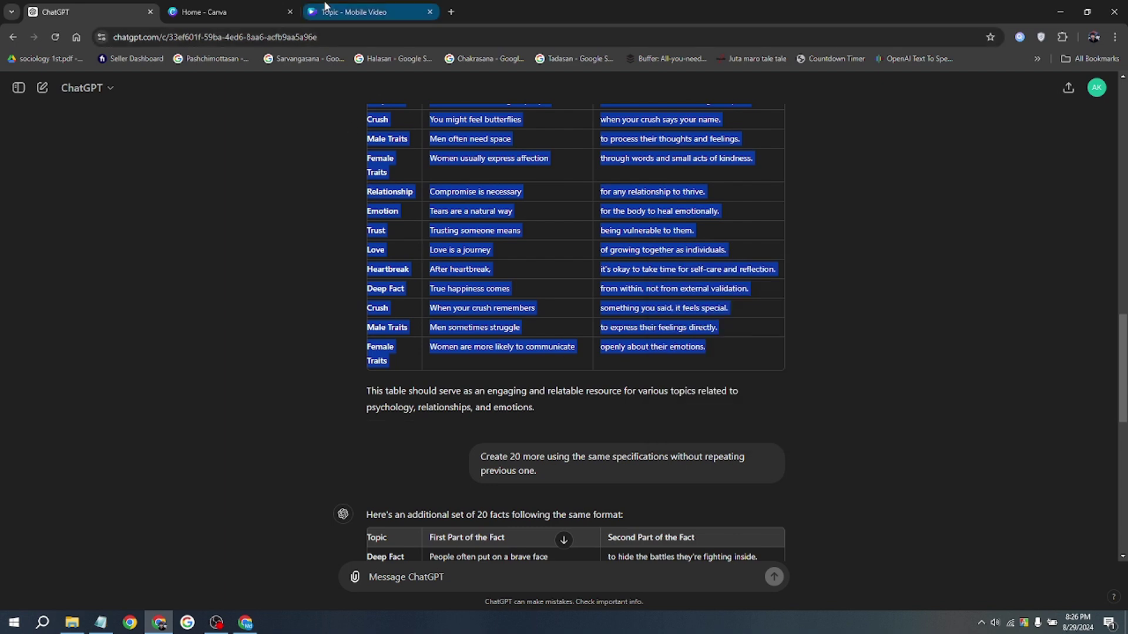
click(358, 11)
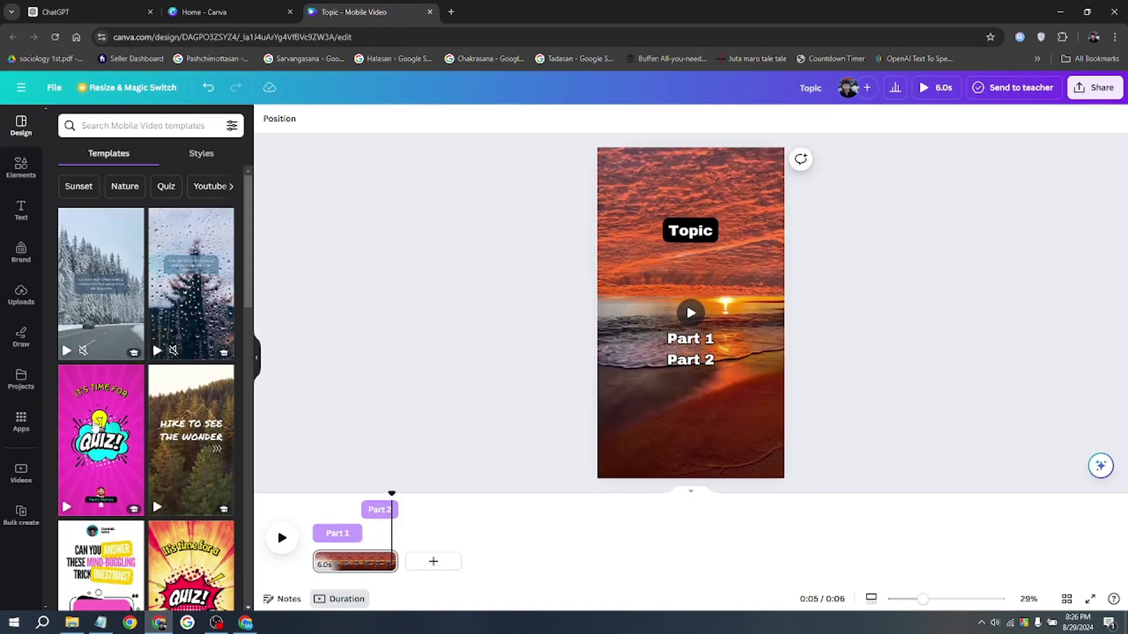
Open Bulk create's manual data-entry table from Apps.
click(19, 421)
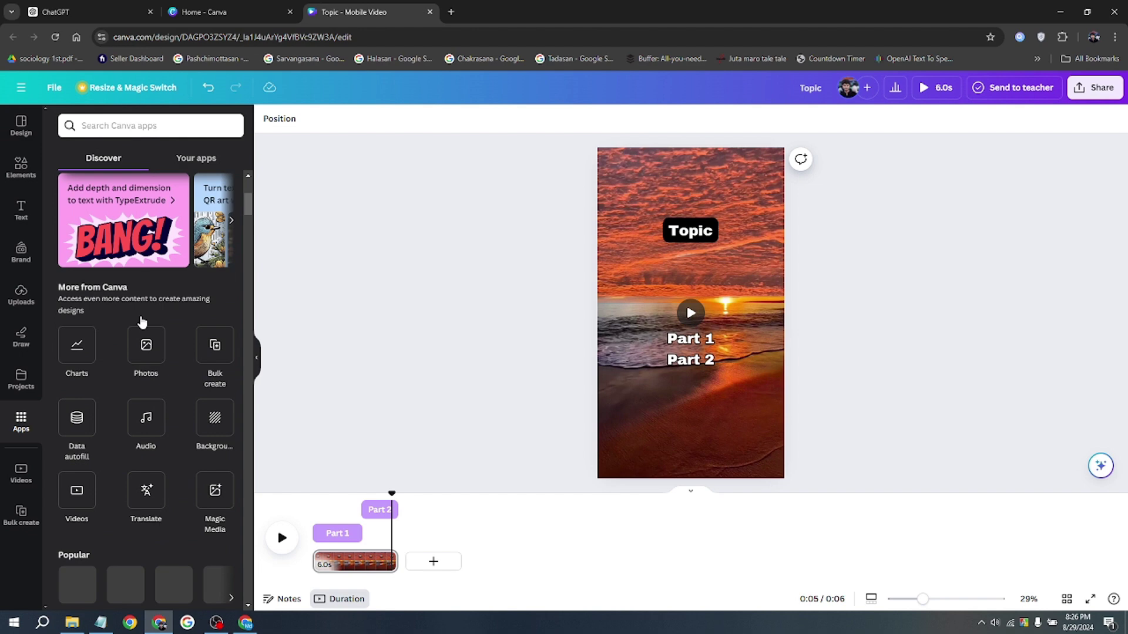
click(213, 304)
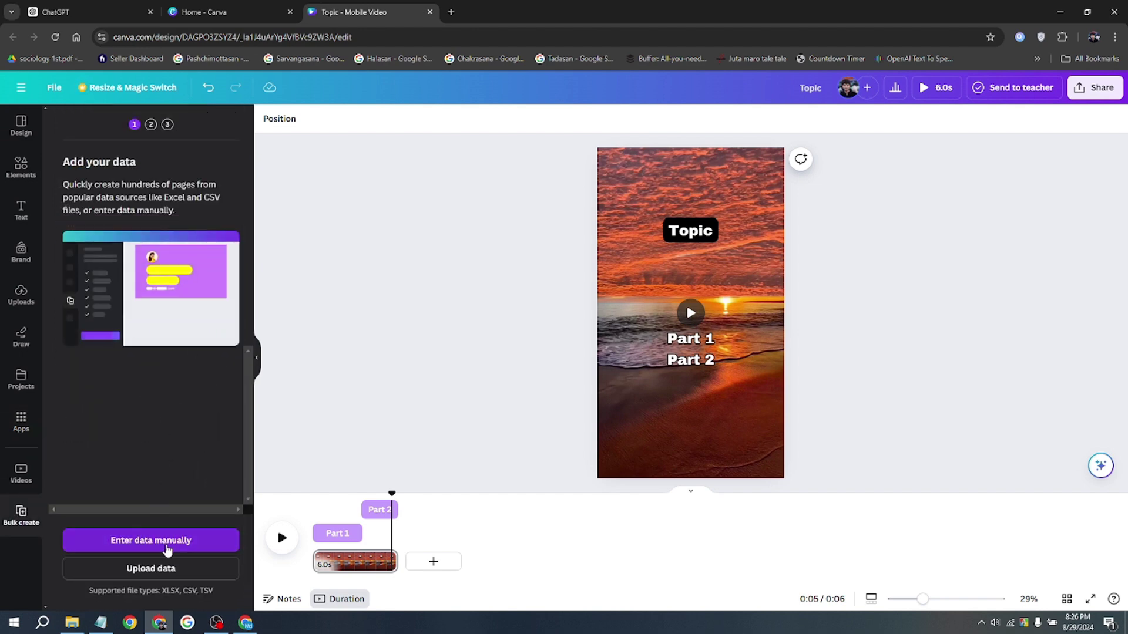
click(167, 549)
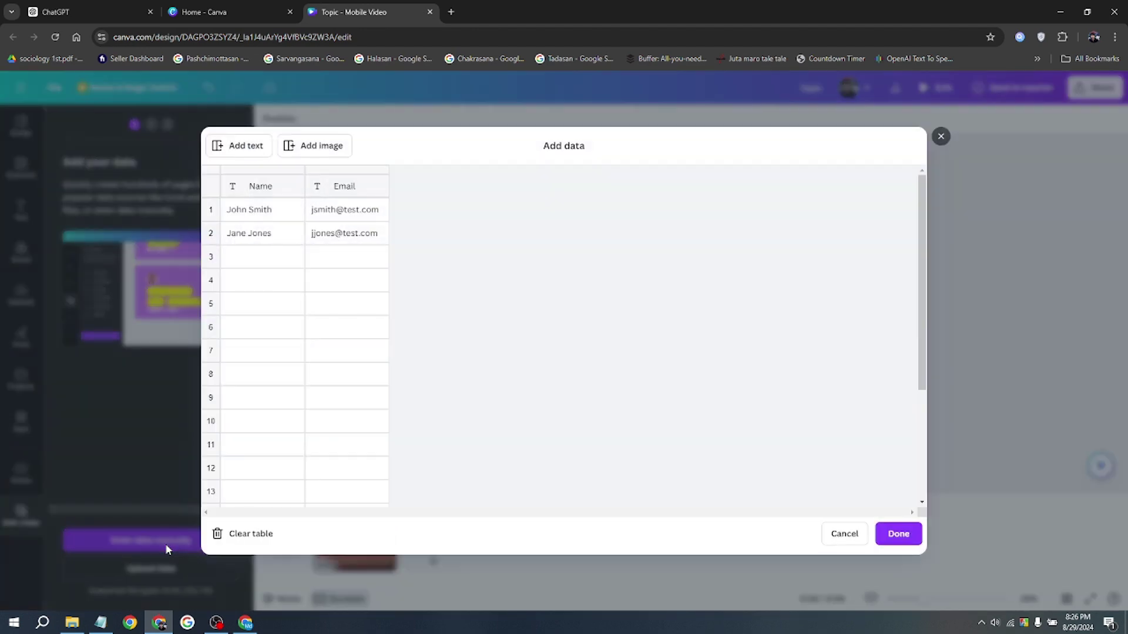
Paste the copied facts into the table from the Name cell, allowing clipboard access.
click(245, 186)
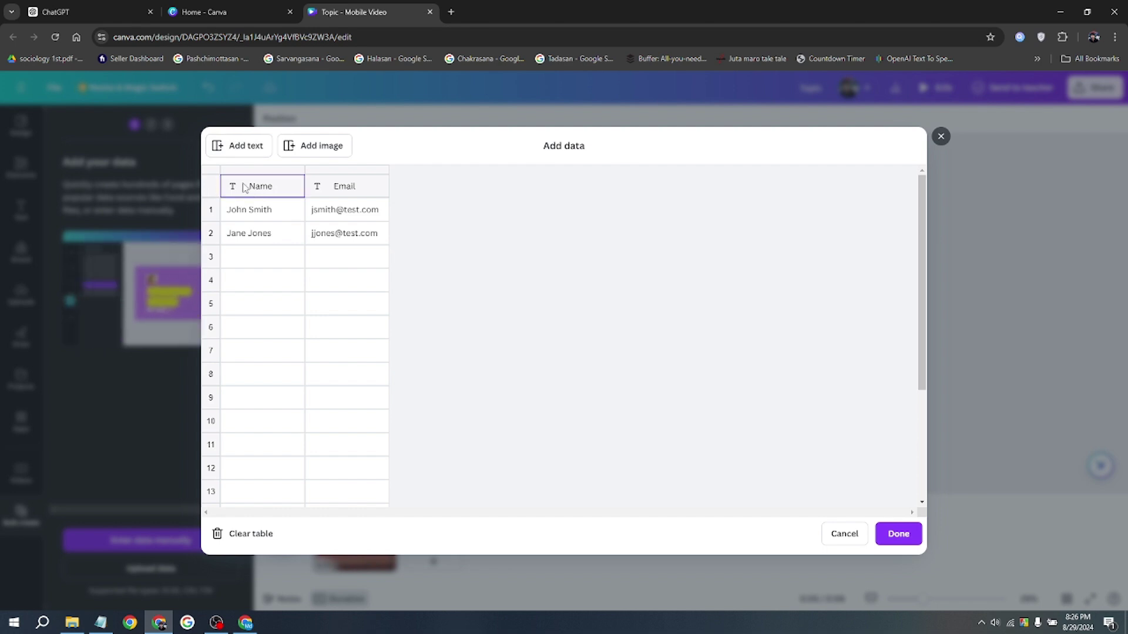
right_click(245, 186)
click(281, 223)
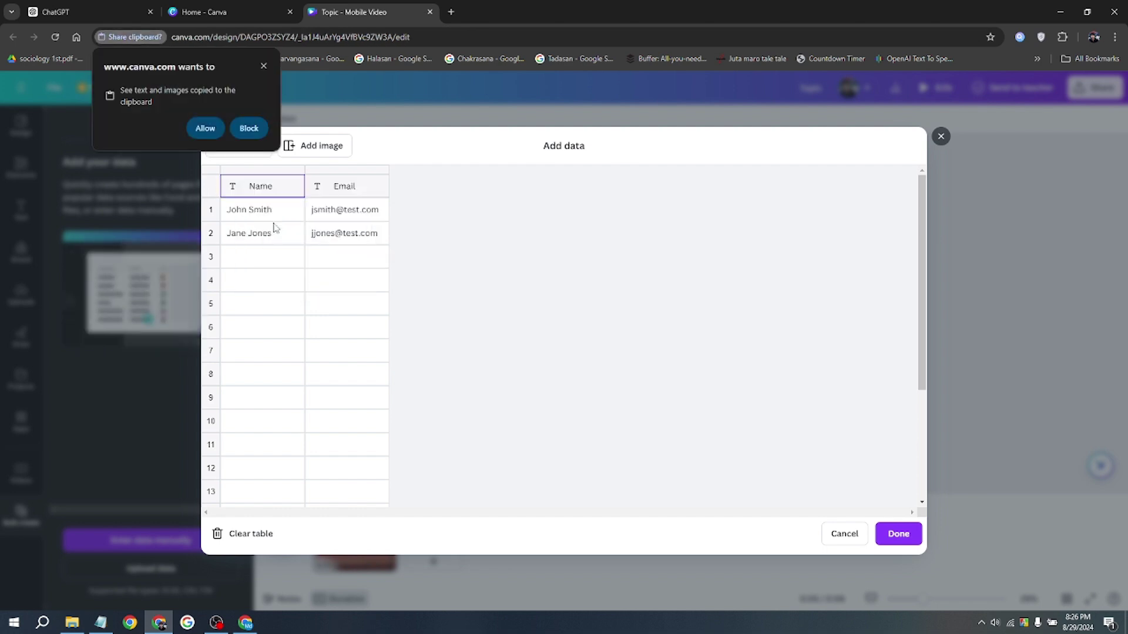
click(206, 128)
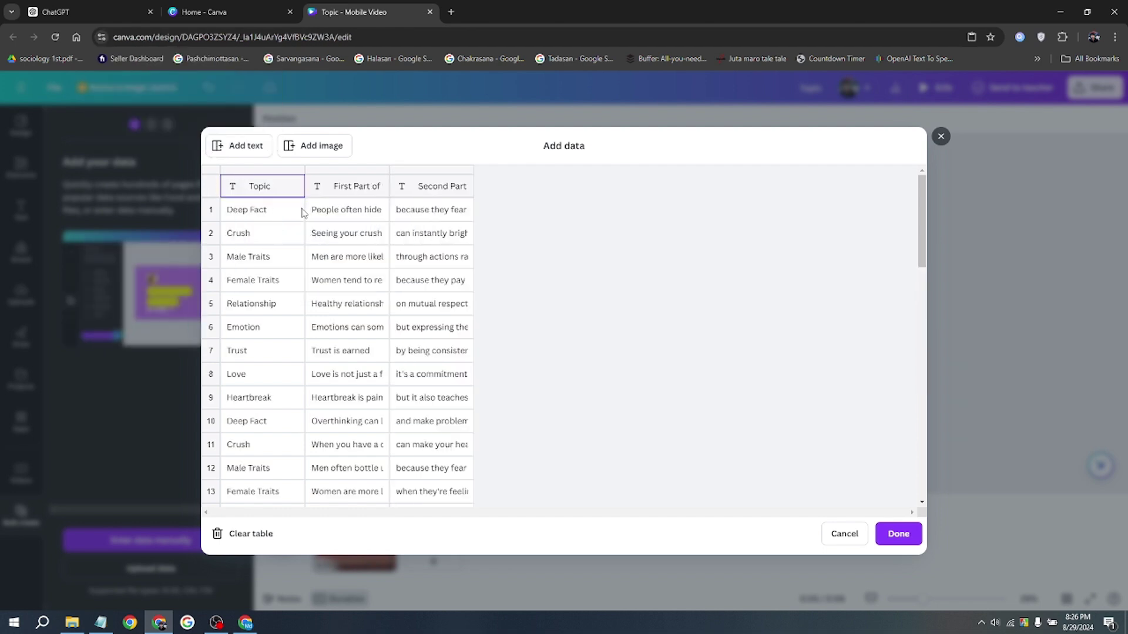
click(350, 192)
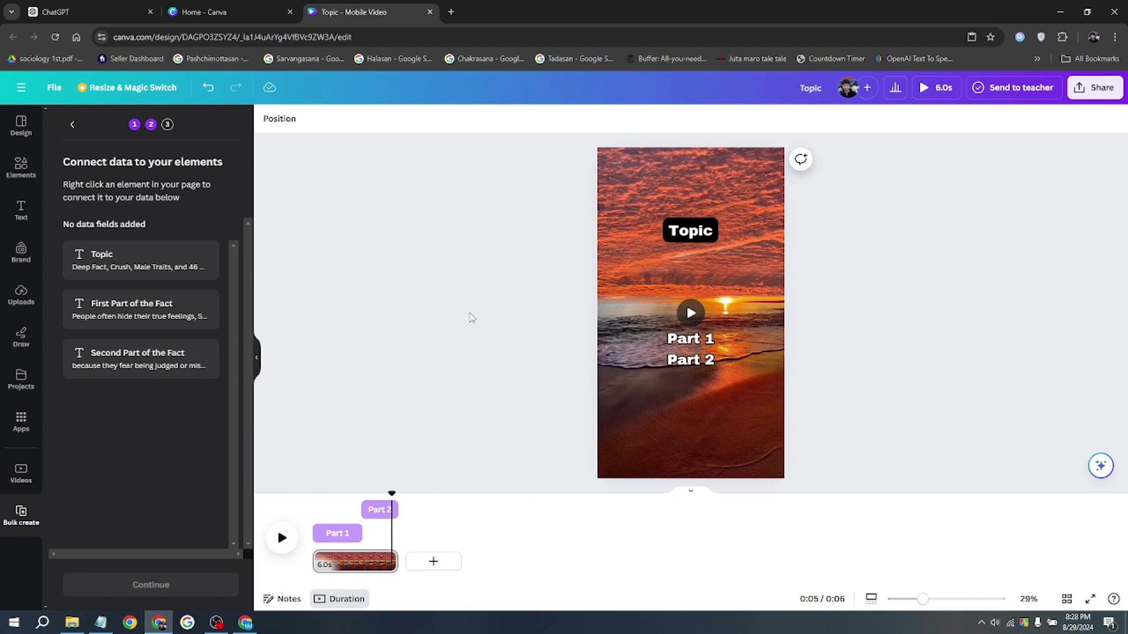
Connect the Topic heading text to the Topic data field.
drag(391, 497, 324, 490)
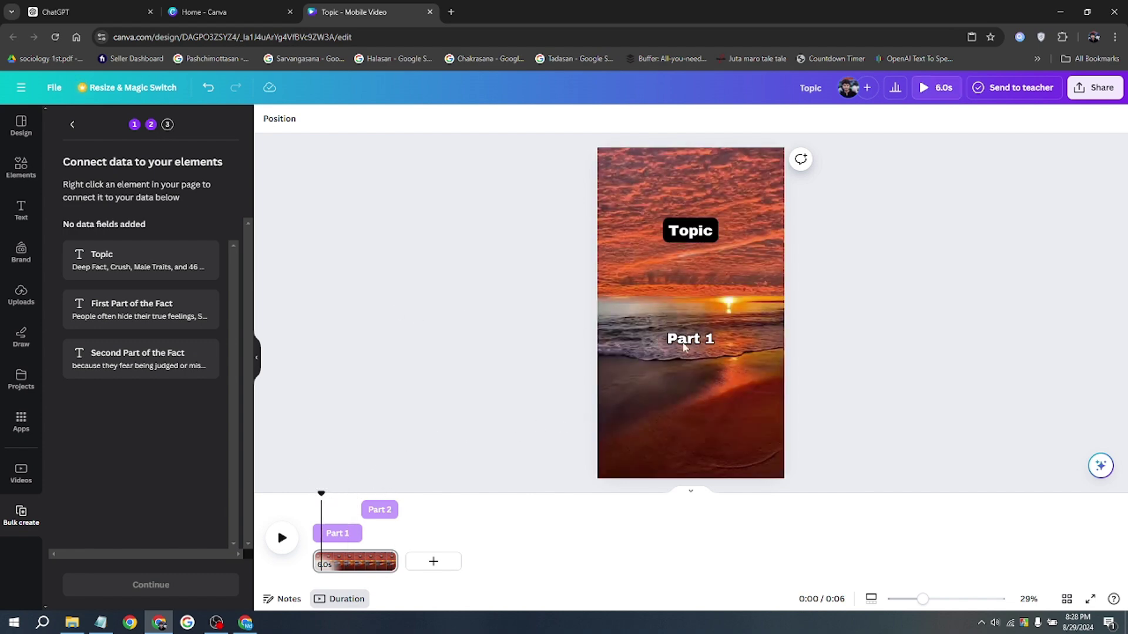
click(685, 348)
right_click(695, 231)
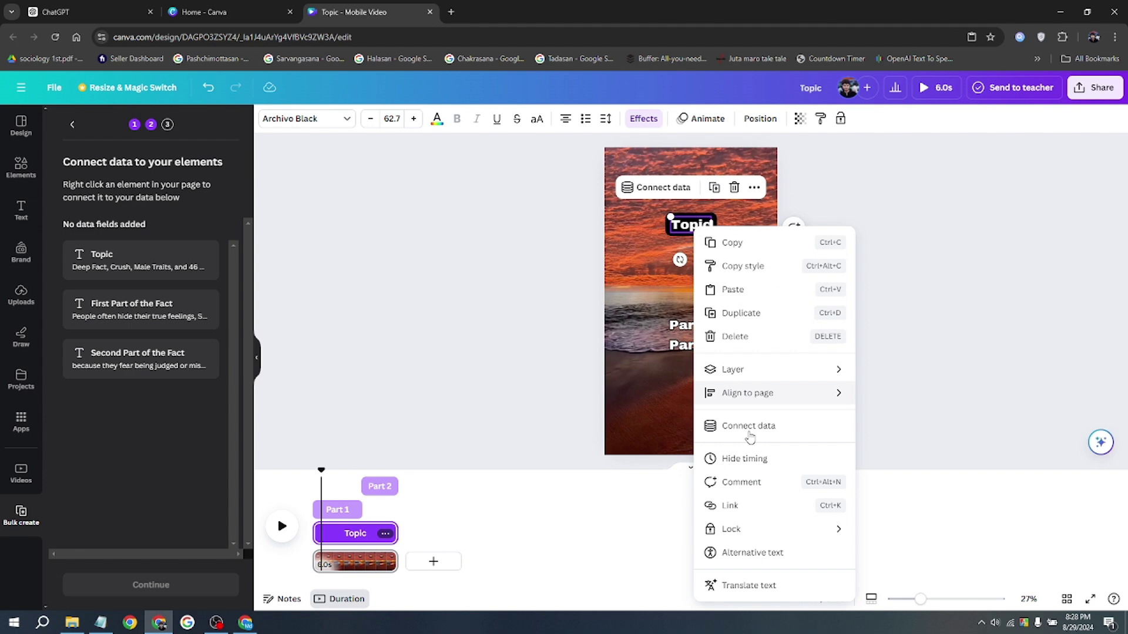
click(759, 429)
click(781, 311)
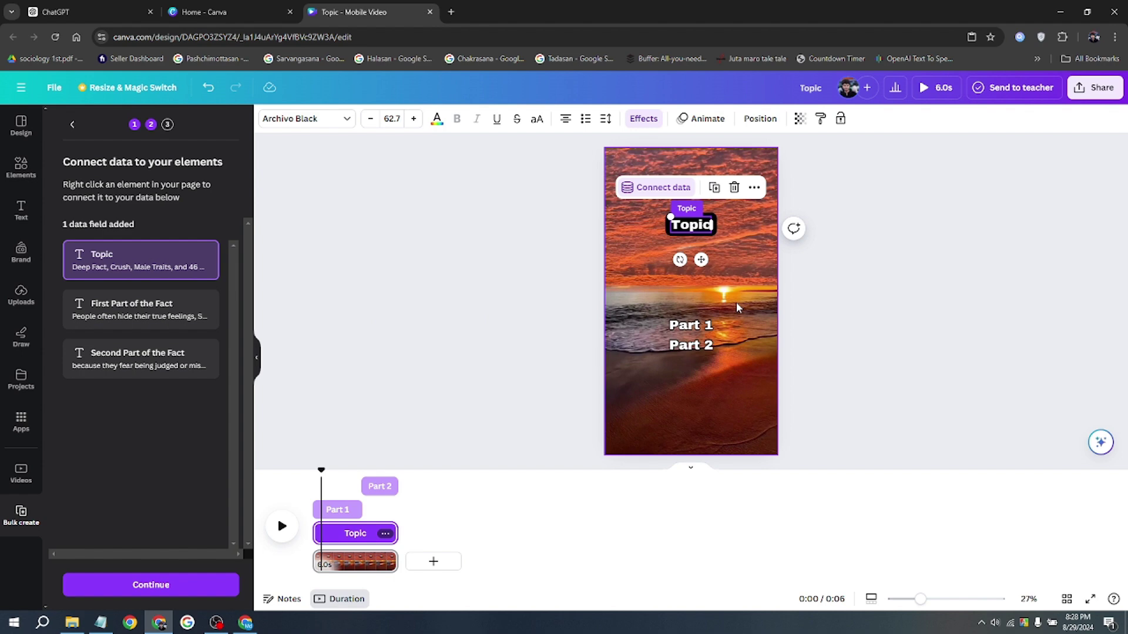
Link Part 1 to 'First Part of the Fact' and bring up data fields for Part 2.
click(701, 326)
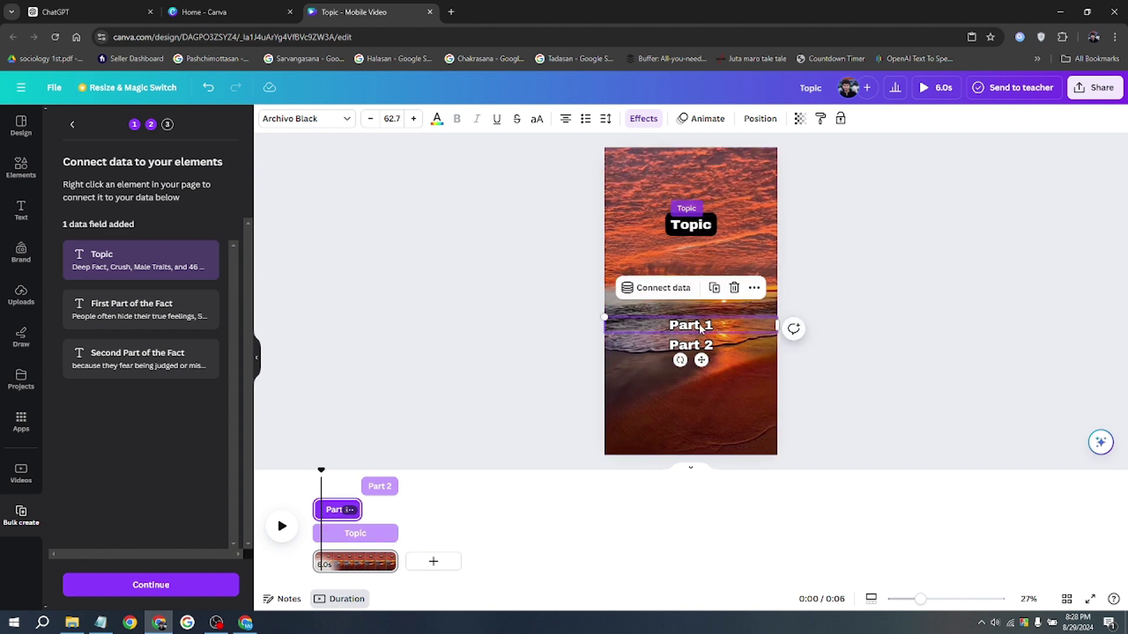
right_click(692, 332)
click(764, 431)
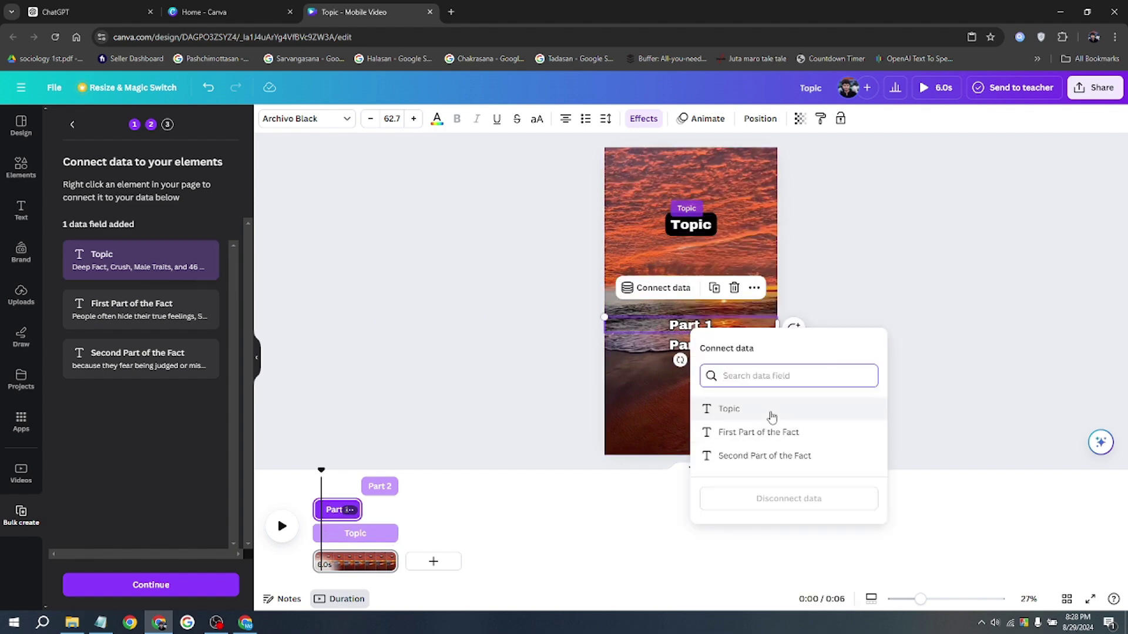
click(746, 431)
click(681, 345)
right_click(695, 347)
click(747, 429)
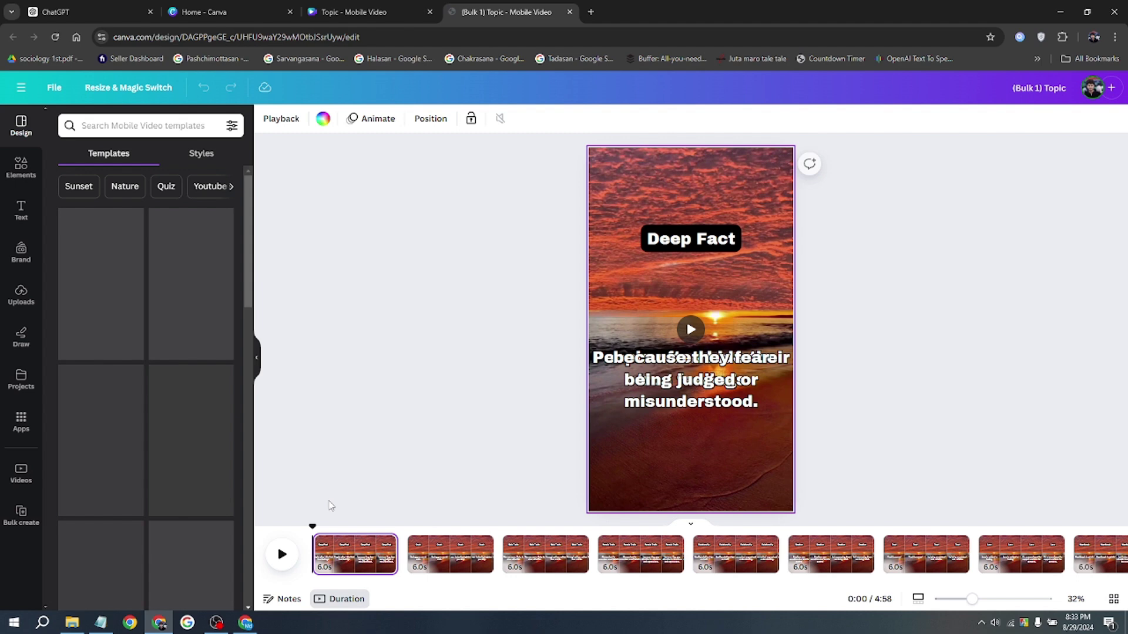
click(321, 530)
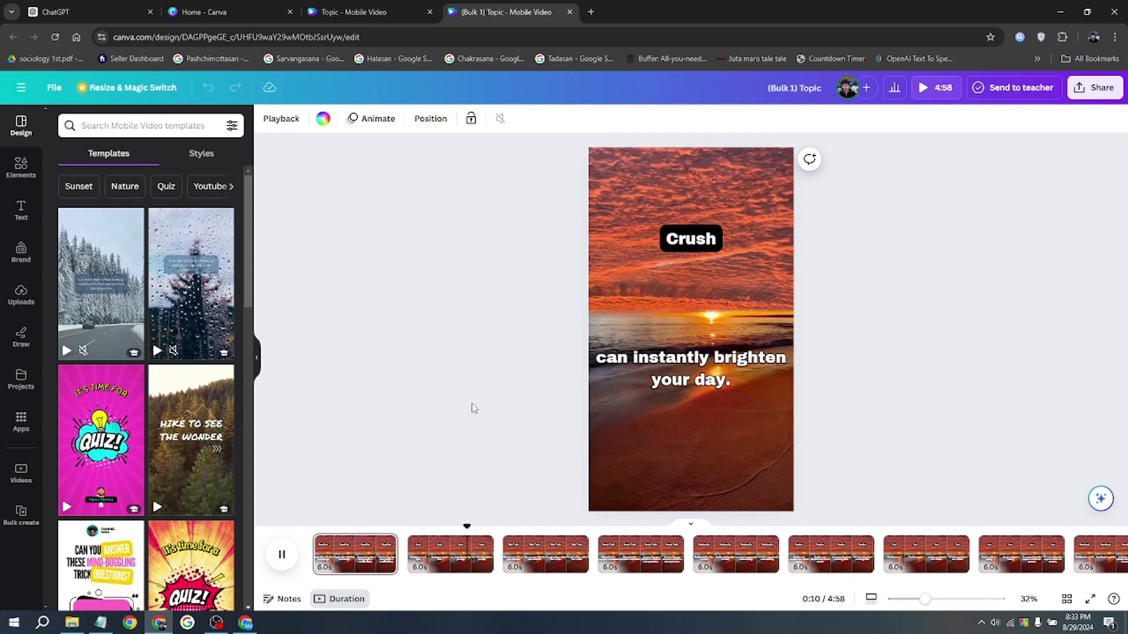
key(space)
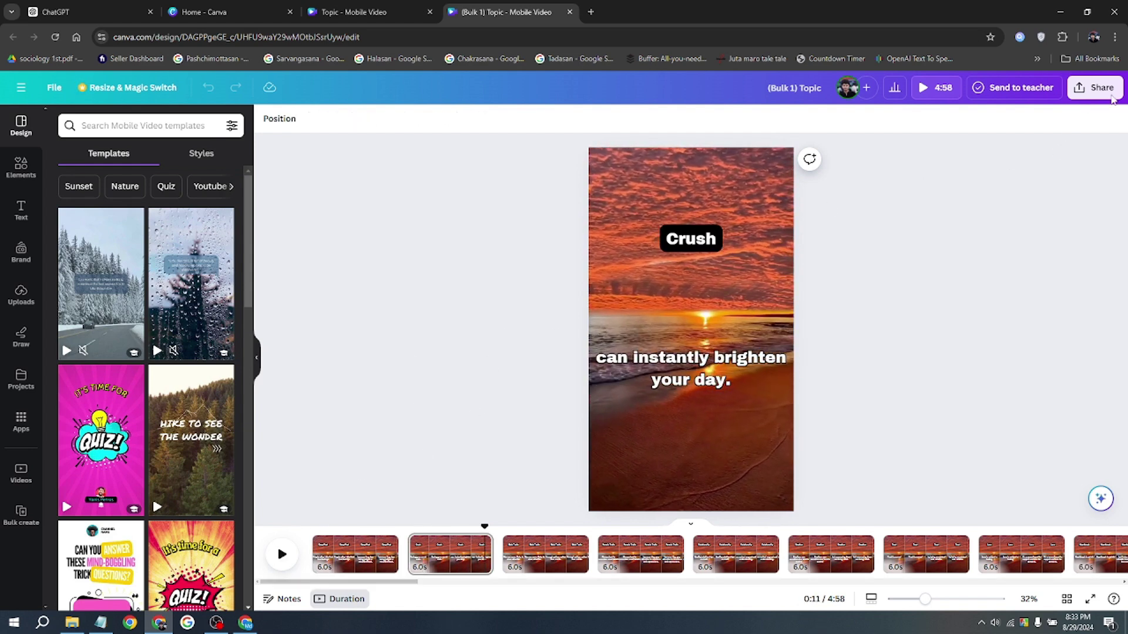
Download all 49 pages as separate MP4 files at higher quality, saving these settings.
click(1098, 88)
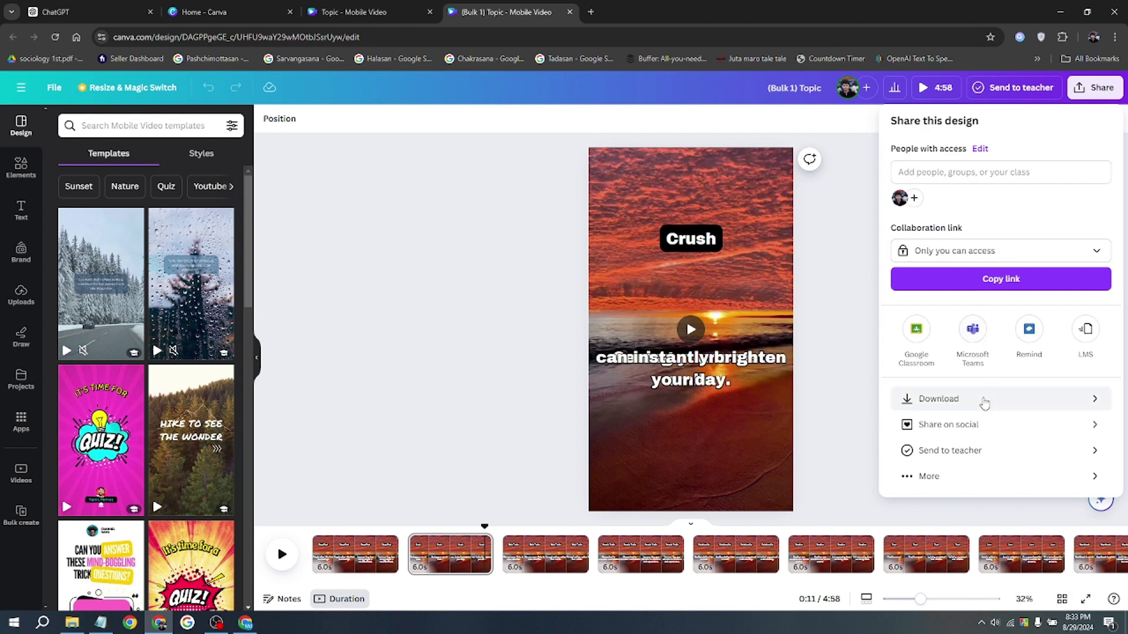
click(984, 403)
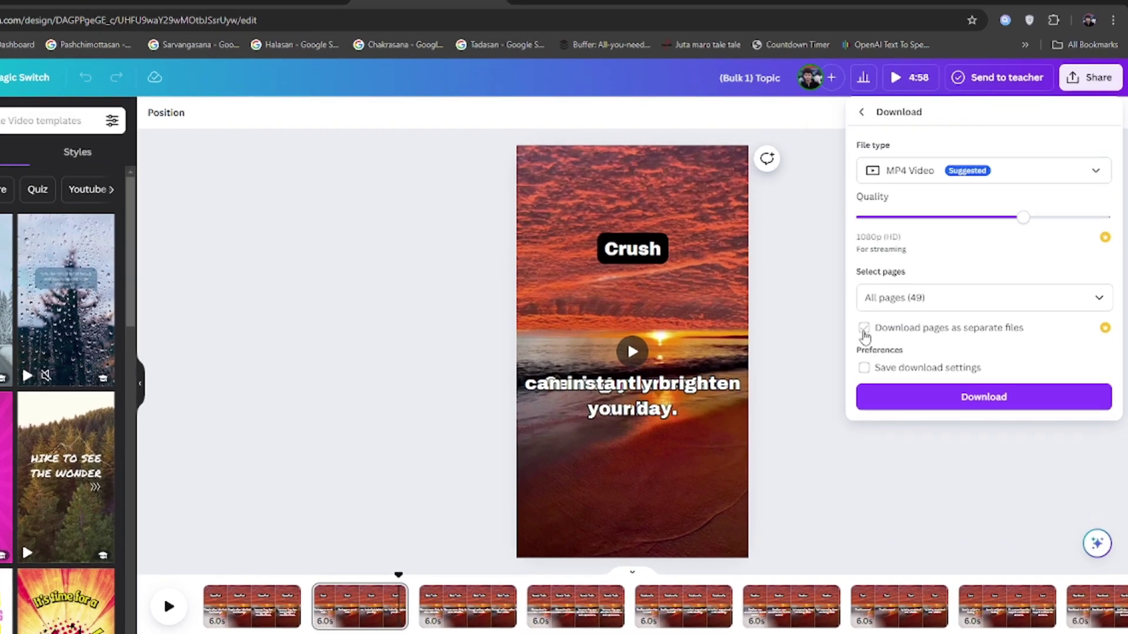
click(895, 308)
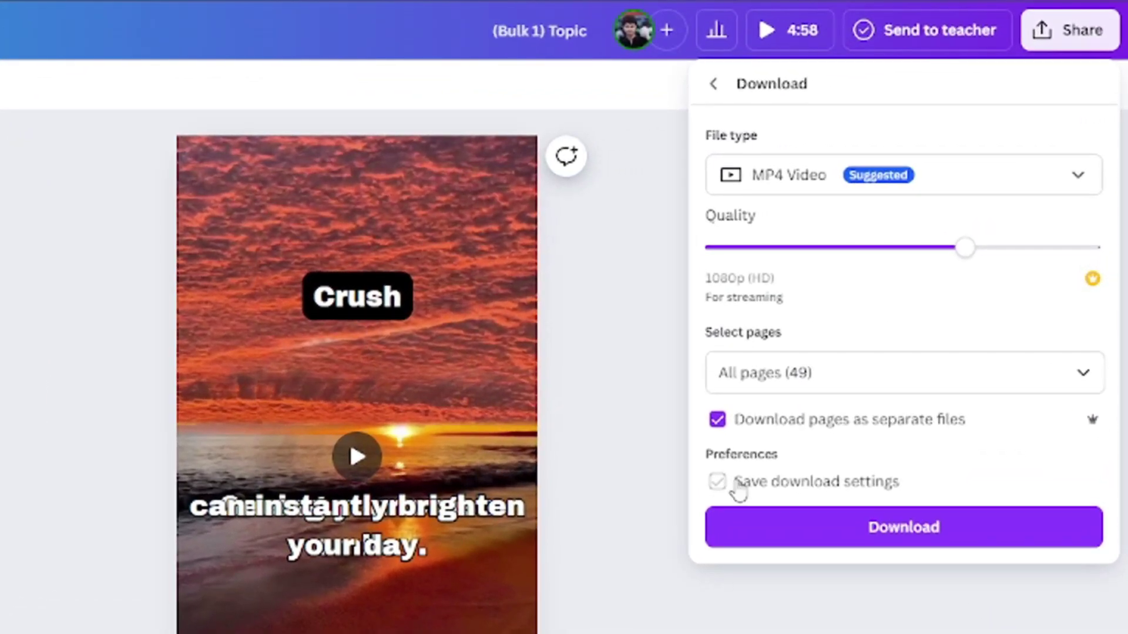
click(725, 494)
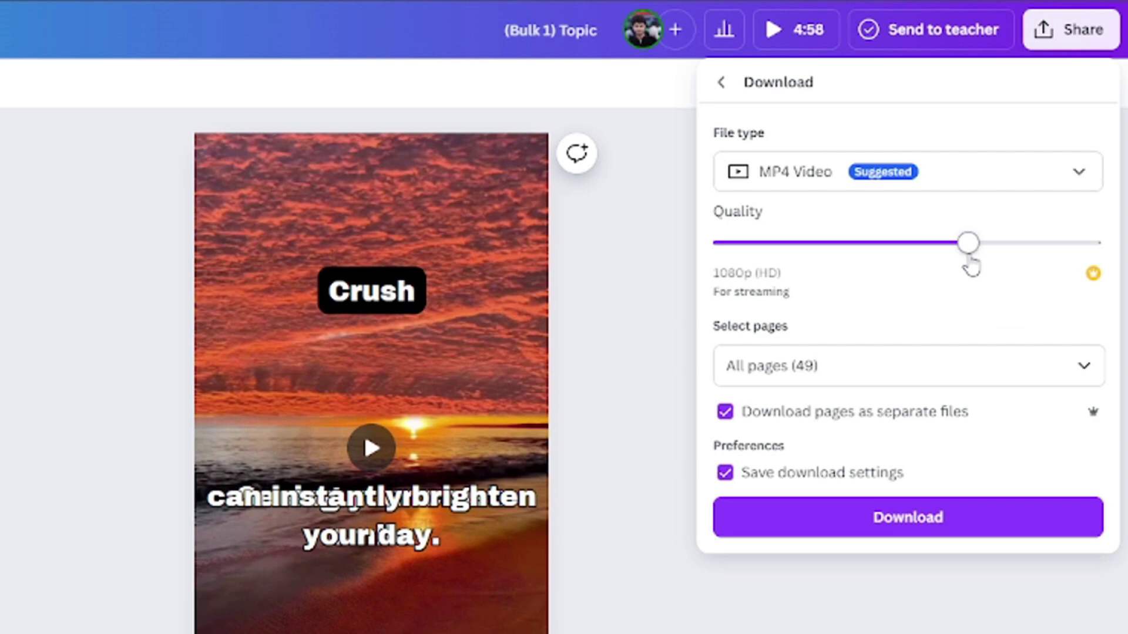
drag(970, 263, 1057, 241)
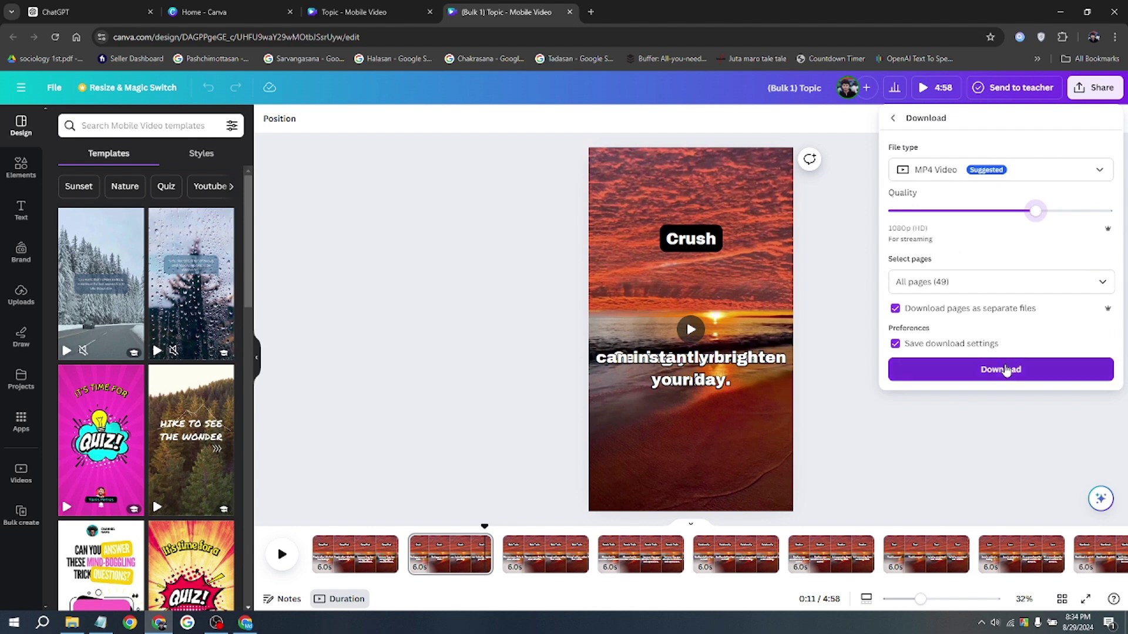
click(1006, 370)
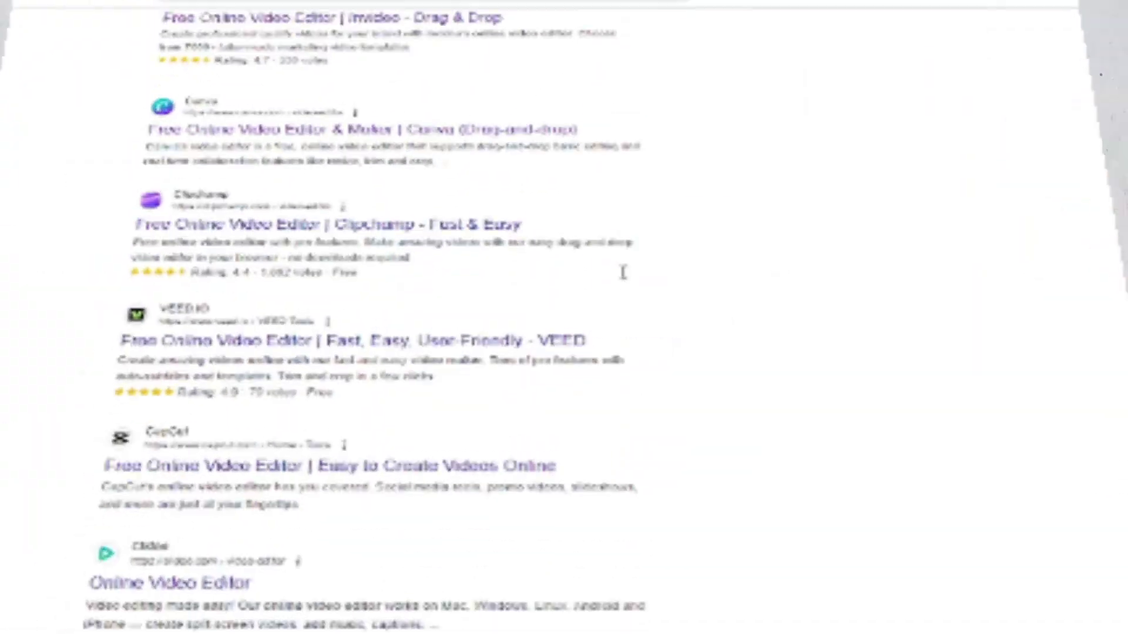
scroll(623, 276, down, 8)
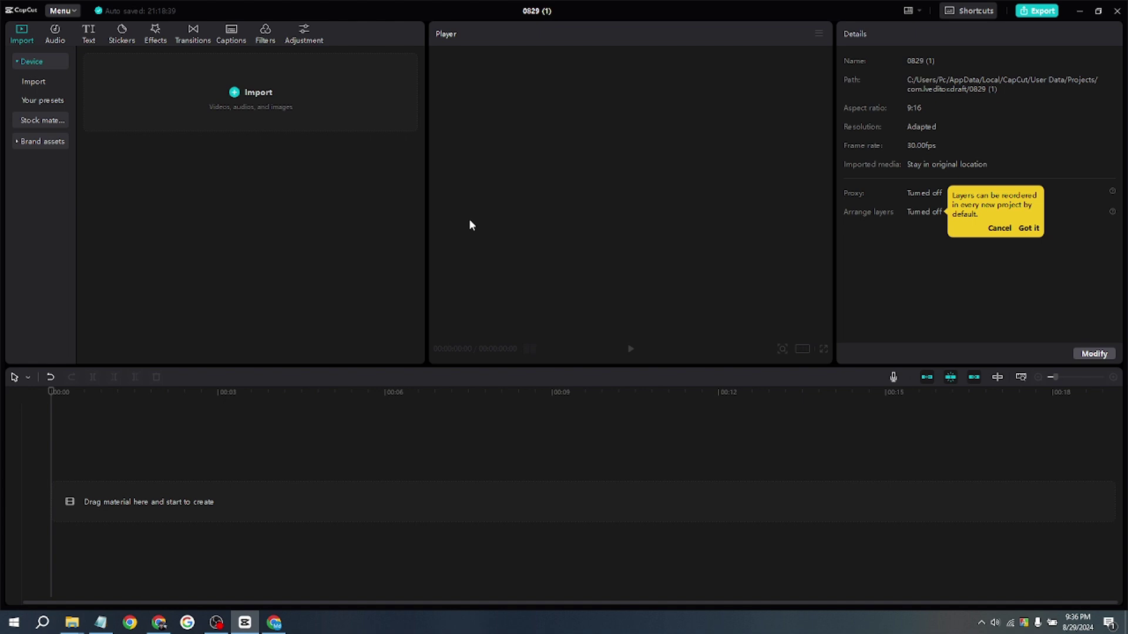
Import the (Bulk 1) Topic MP4 into CapCut and place it on the timeline.
click(327, 115)
click(350, 261)
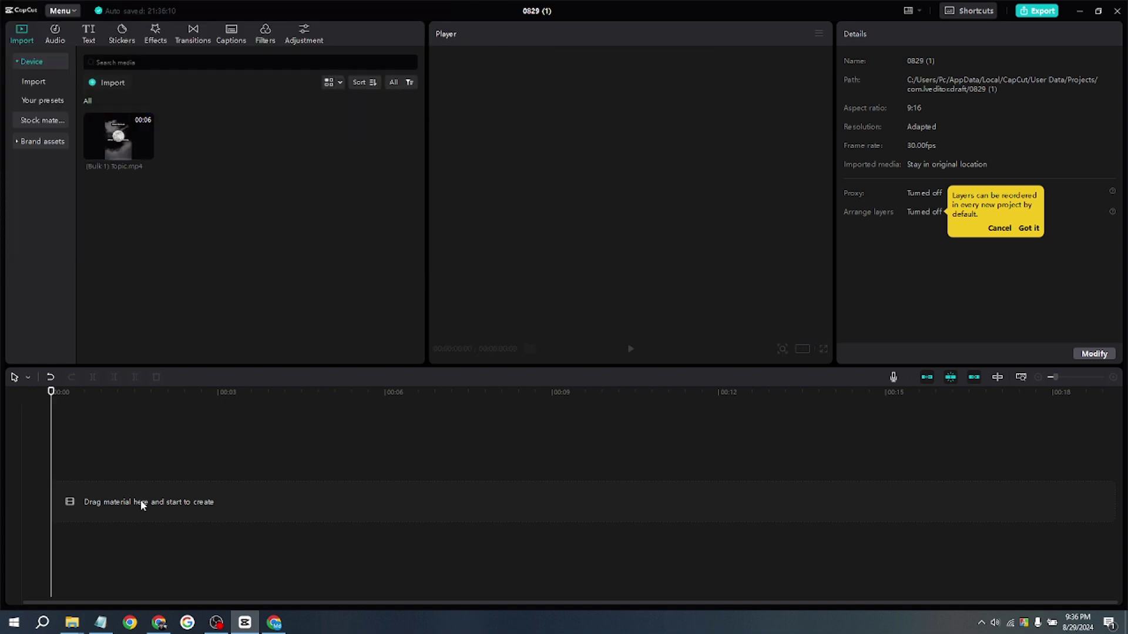
drag(141, 505, 189, 497)
Import the Tourist - Dyalla MP3 and add it as a track below the video.
click(106, 83)
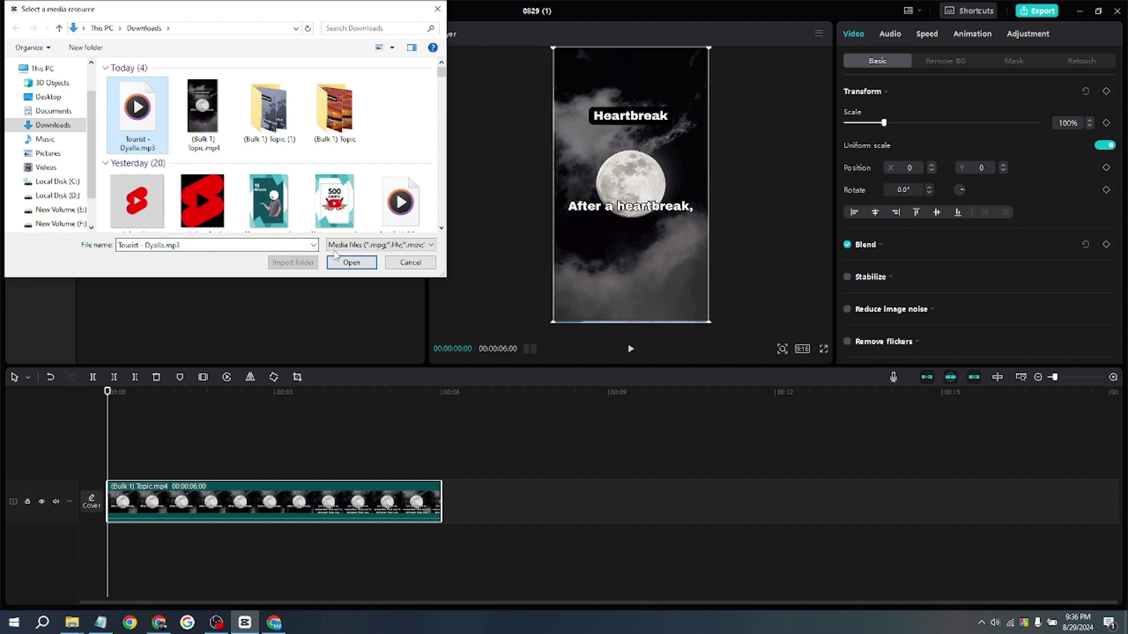
click(341, 260)
click(226, 152)
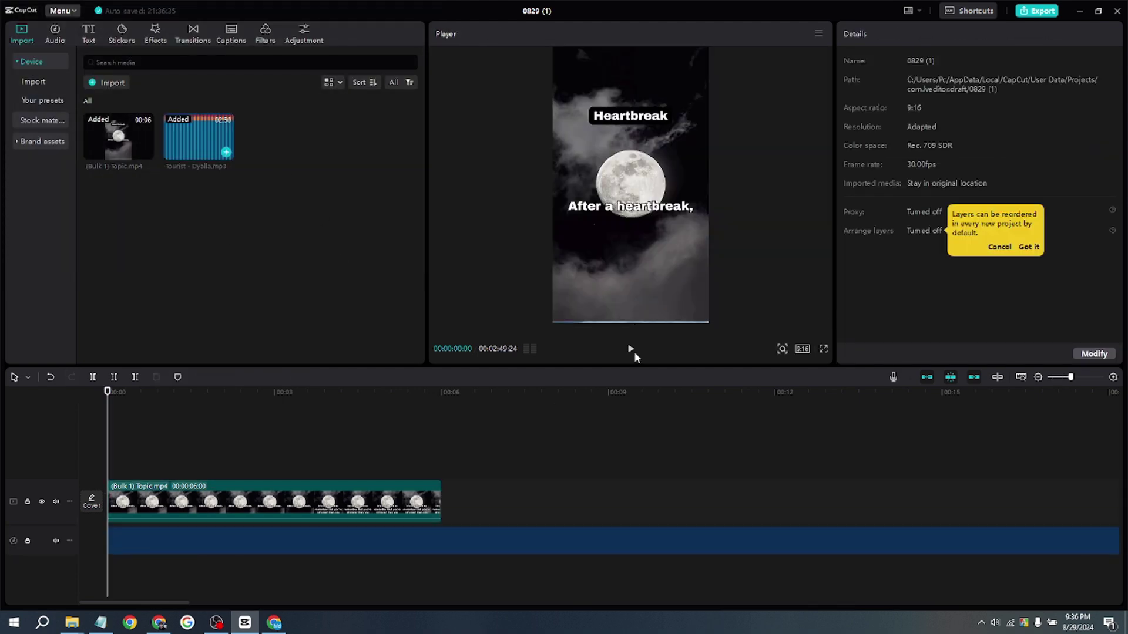
Cut the music track off at six seconds and bring up the export settings.
click(631, 349)
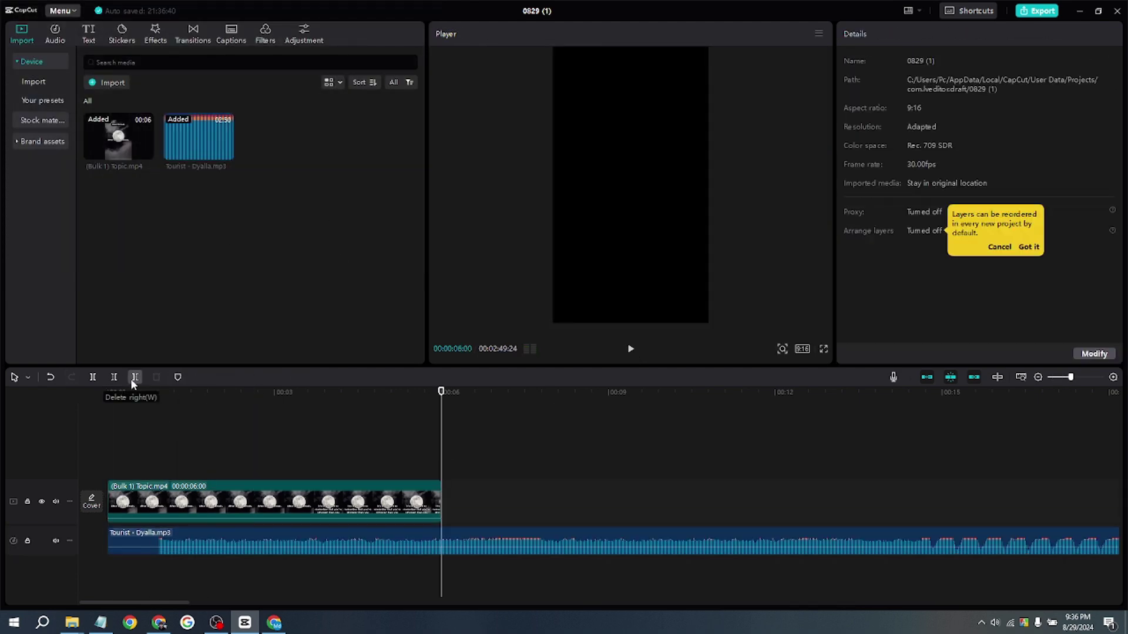
click(441, 544)
key(w)
click(435, 502)
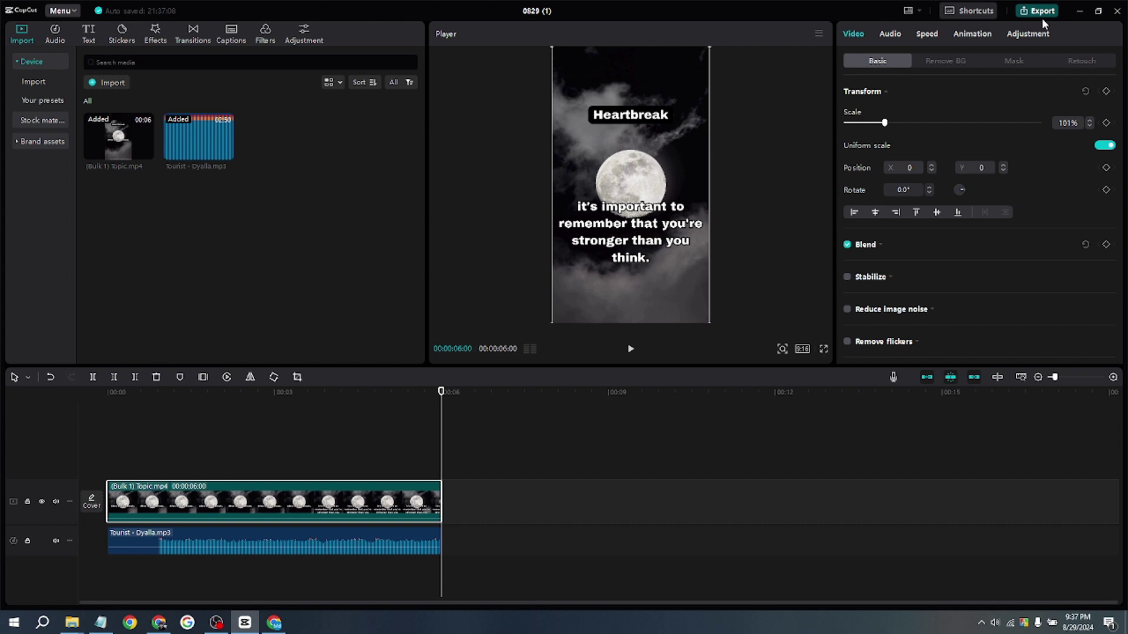
click(1038, 11)
Start exporting the six-second (Bulk 1) Topic short with its Tourist - Dyalla music.
click(674, 485)
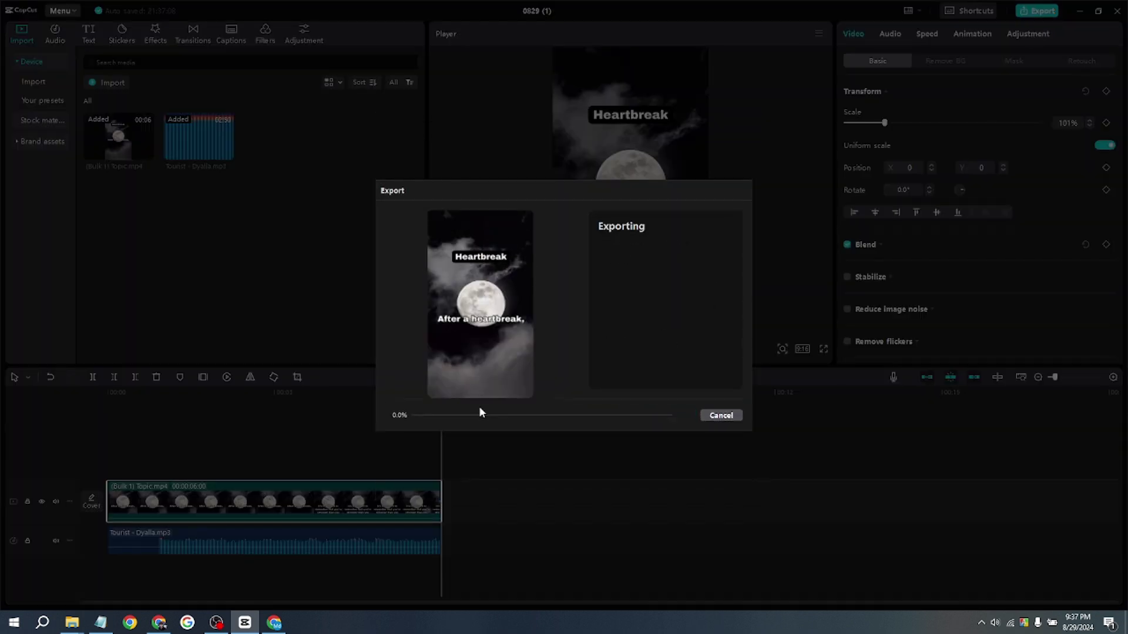